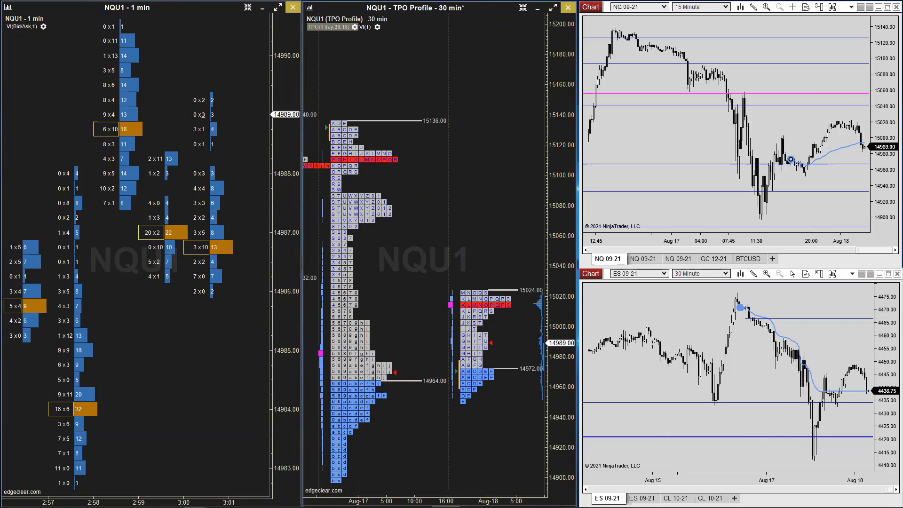
- Switch to the thinkorswim $DXY chart, move it over the TPO profile, and display the CL 10-21 and GC 12-21 charts
key("alt+Tab")
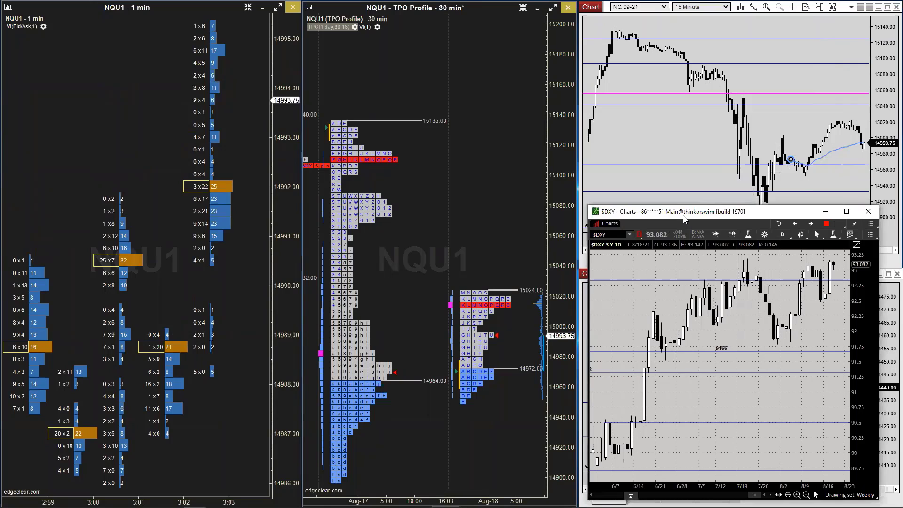
left_click_drag(684, 219, 369, 211)
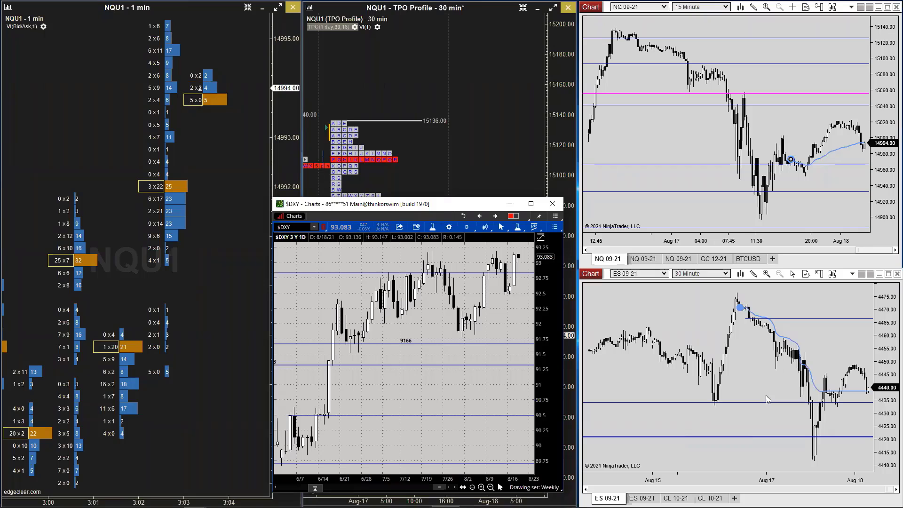
left_click(710, 498)
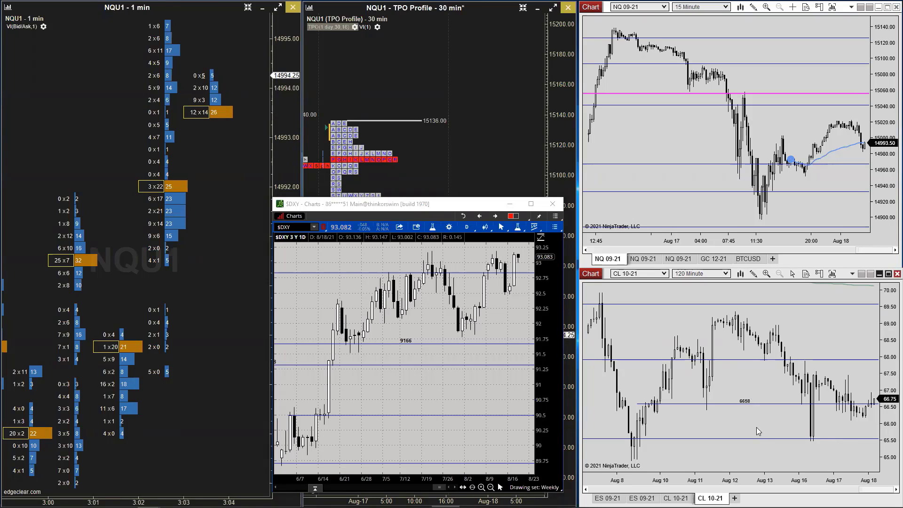
left_click(712, 258)
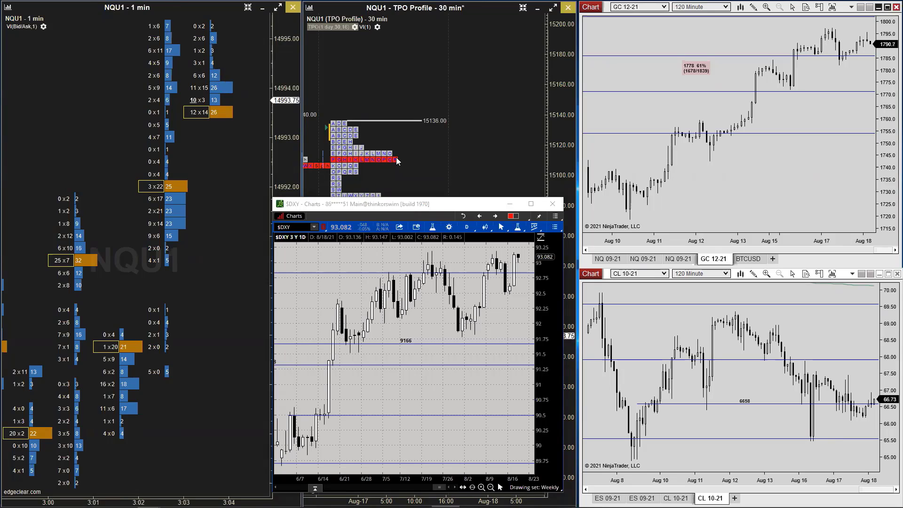
mouse_move(396, 160)
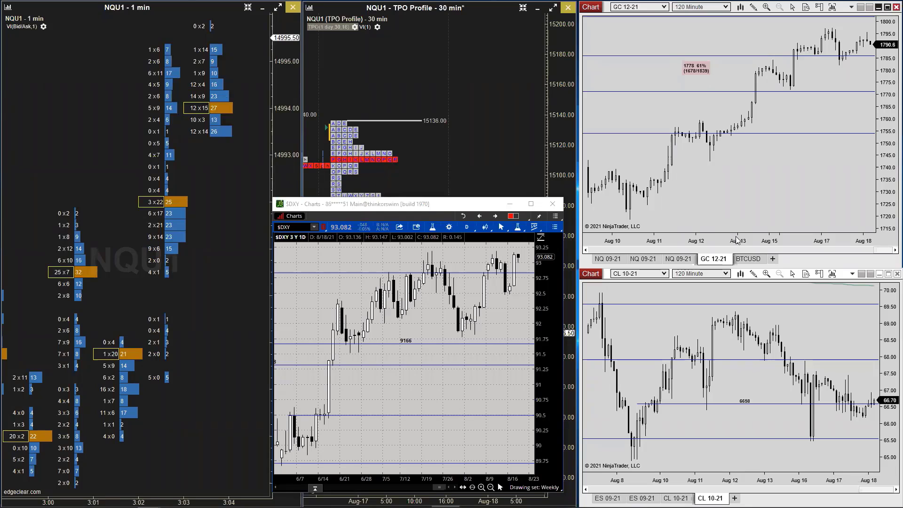
- Compress the gold chart's time scale back to early August and delete the "1778 61%" text note
left_click_drag(735, 239, 762, 244)
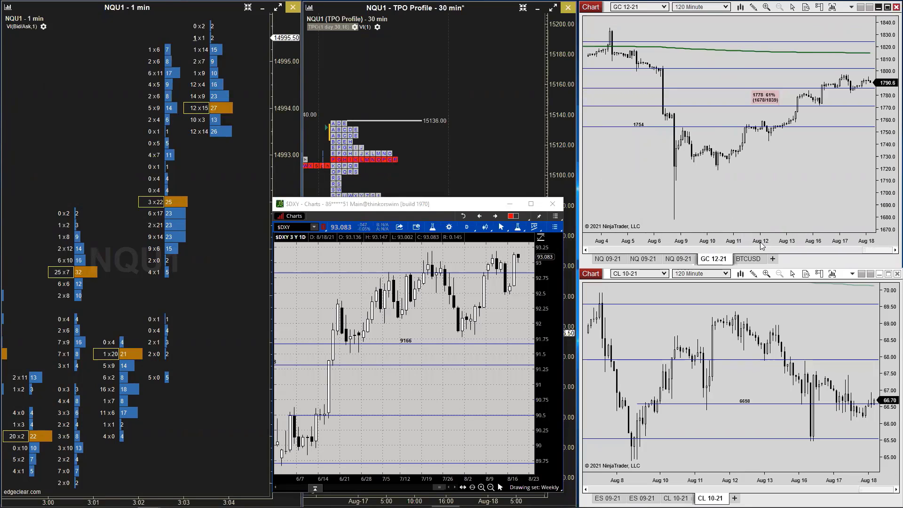
left_click(759, 97)
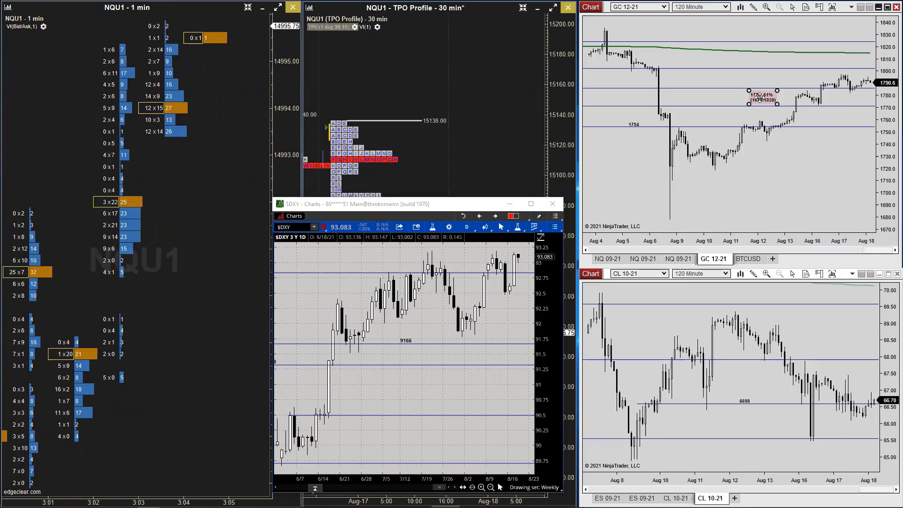
right_click(759, 97)
left_click(780, 121)
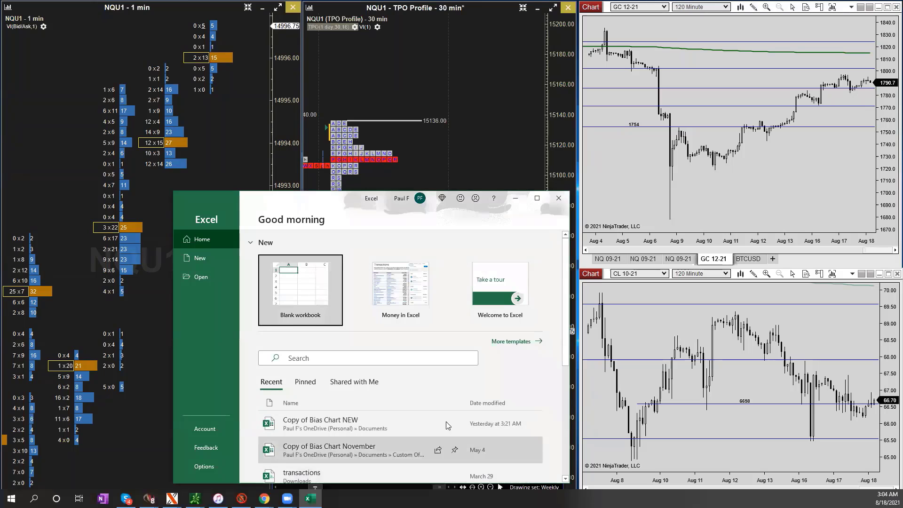
- Open the Excel workbook "Copy of Bias Chart NEW" and arrange its window beside the $DXY chart so both are visible
left_click(369, 424)
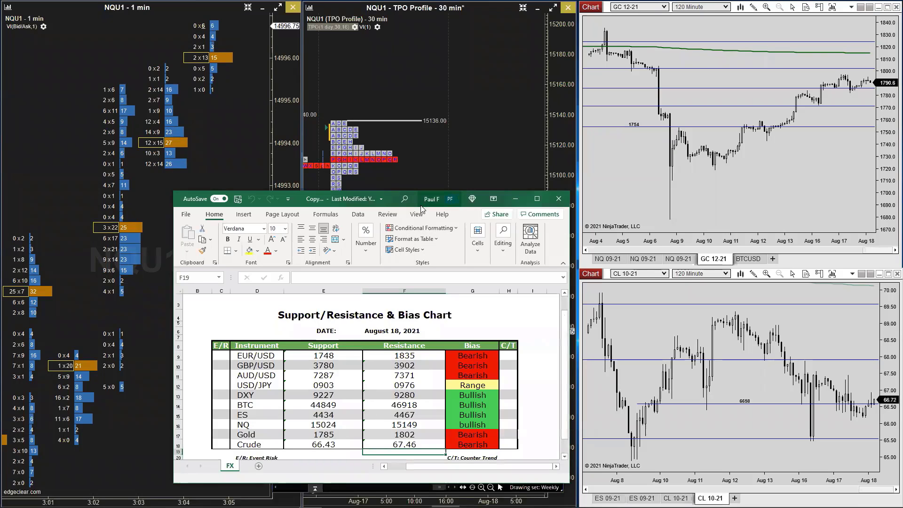
left_click_drag(422, 207, 342, 214)
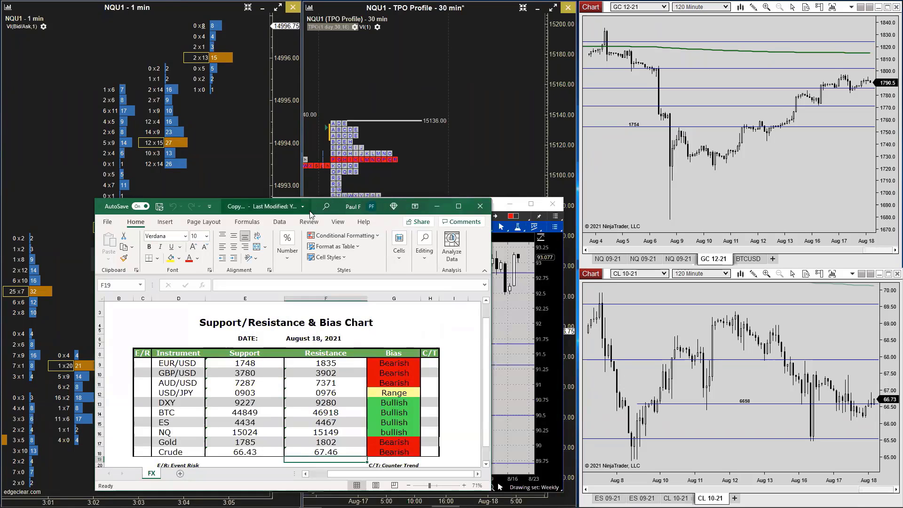
left_click_drag(303, 214, 259, 213)
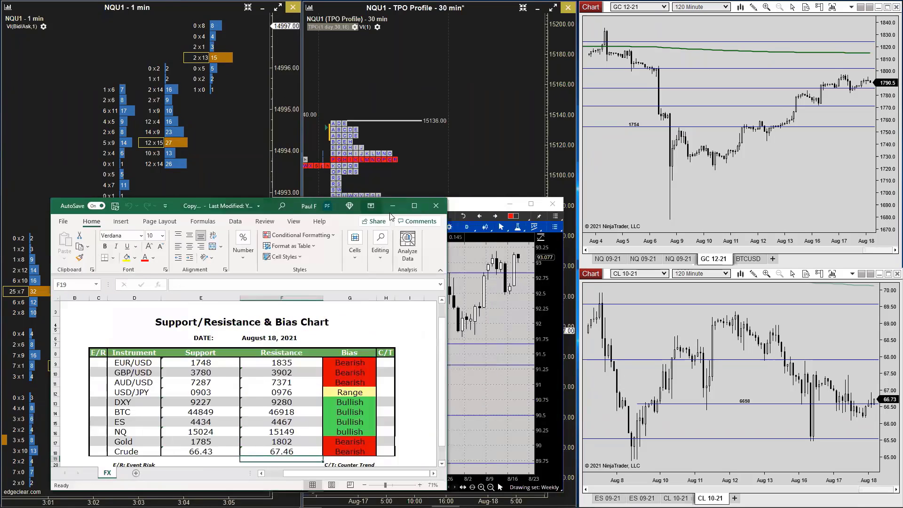
left_click(458, 211)
left_click_drag(458, 213, 780, 219)
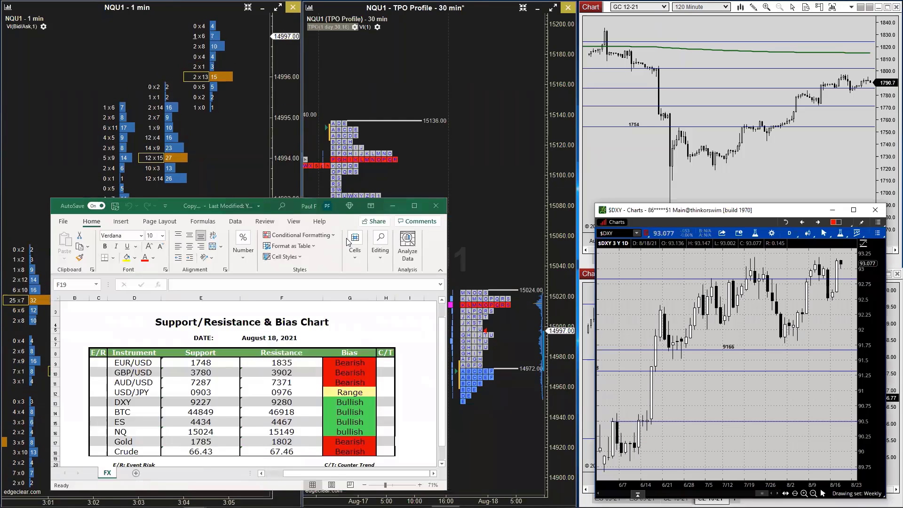
left_click(269, 211)
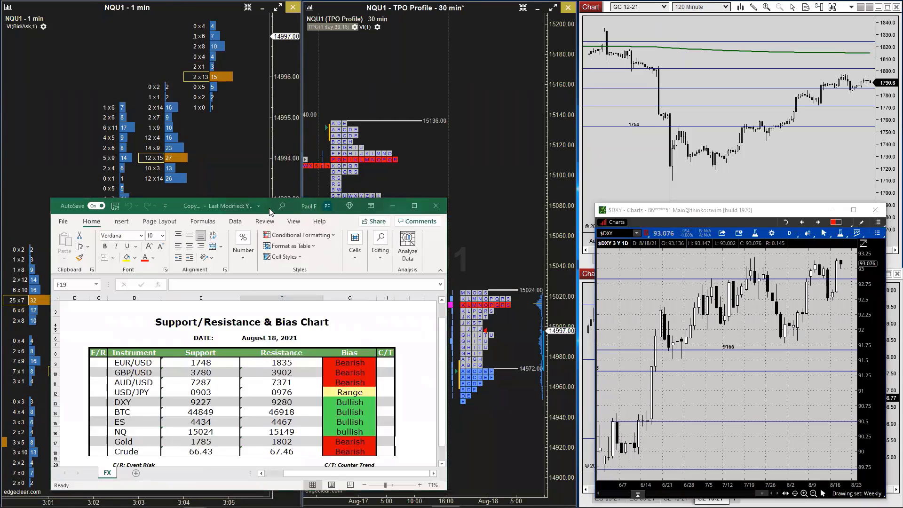
left_click_drag(270, 212, 388, 209)
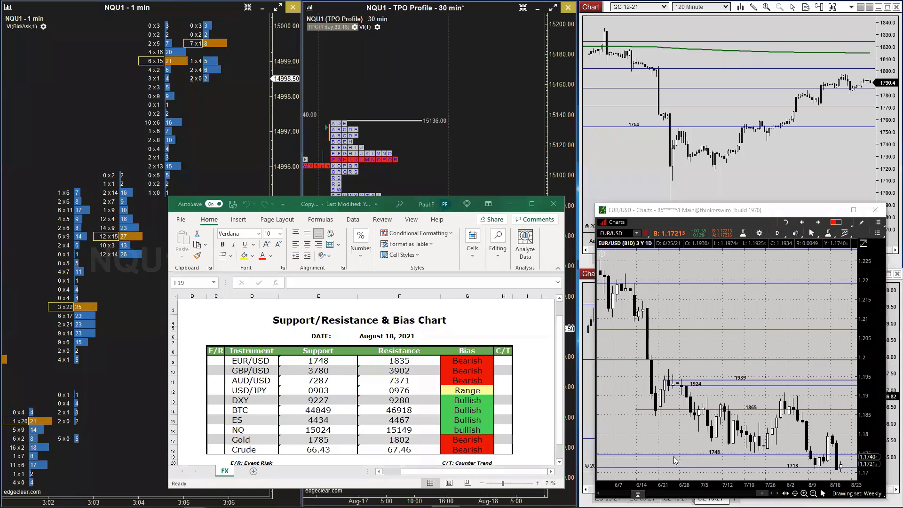
- Set the EUR/USD support in the bias chart to 1705
left_click(328, 361)
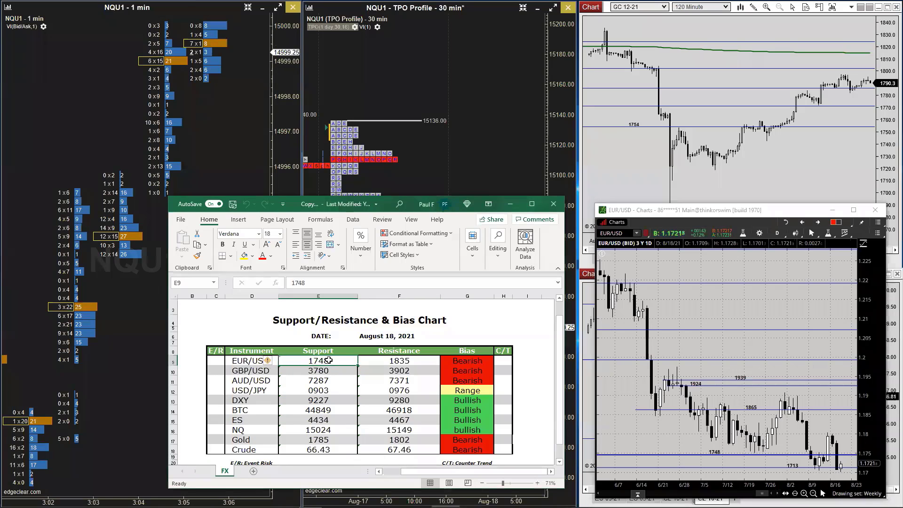
left_click(313, 282)
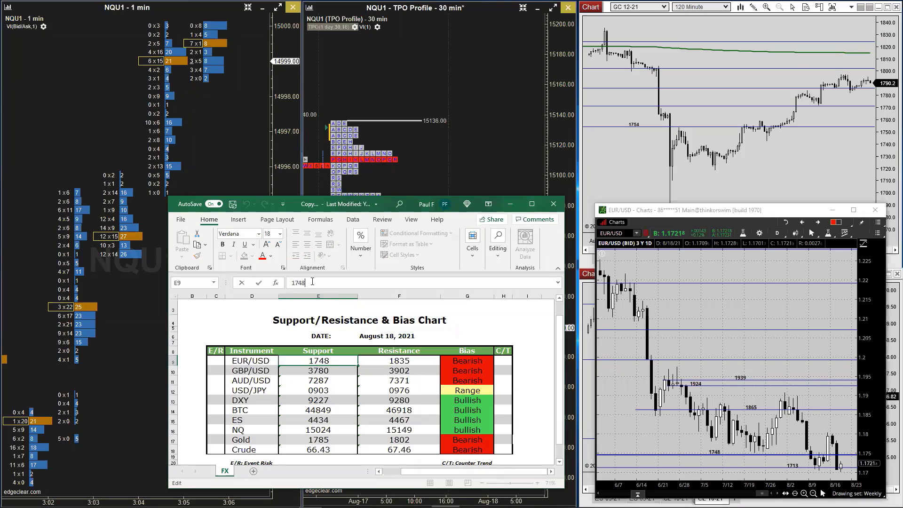
key("BackSpace")
key("BackSpace")
type("0")
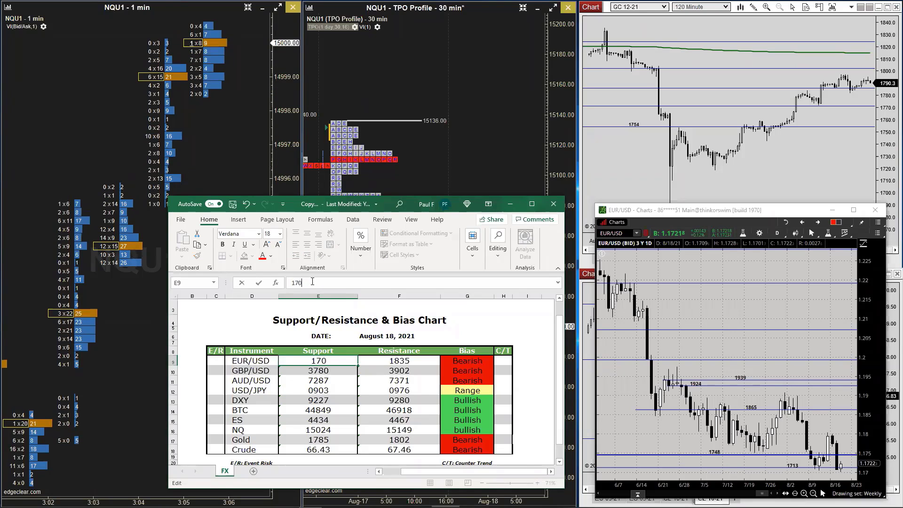
type("5")
key("Return")
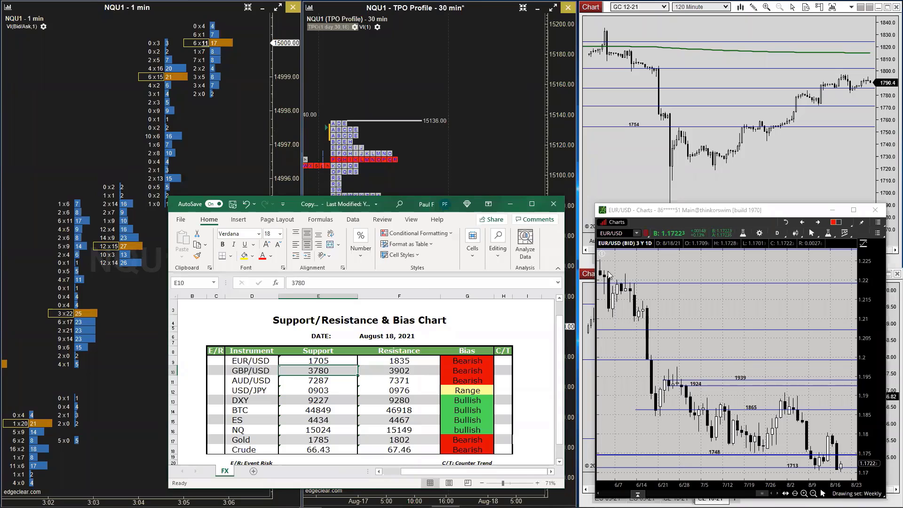
- Review the EUR/USD price chart on the 5-year weekly and 180-day 2-hour time frames, including earlier price history
left_click(777, 234)
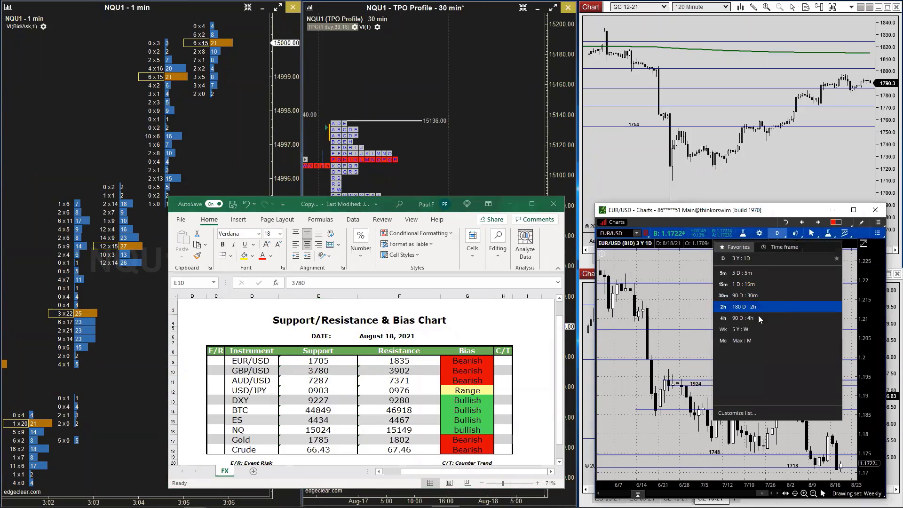
left_click(746, 326)
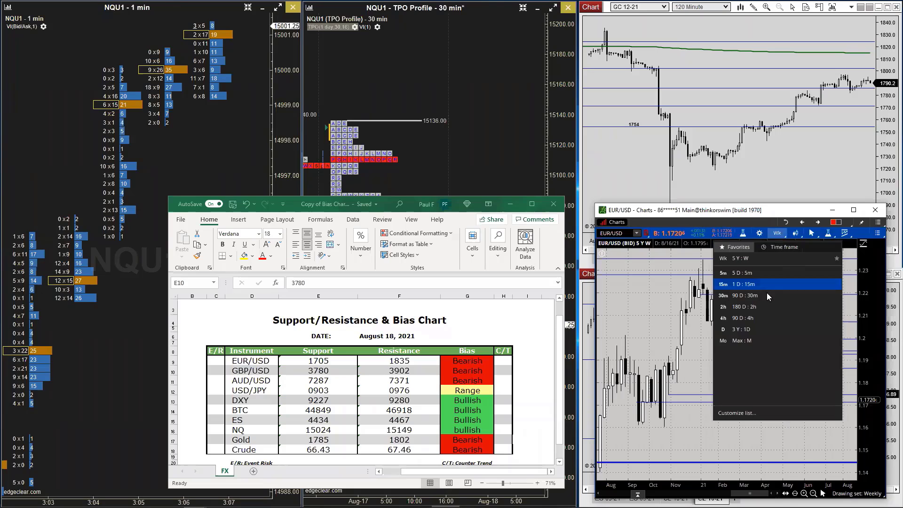
left_click(758, 306)
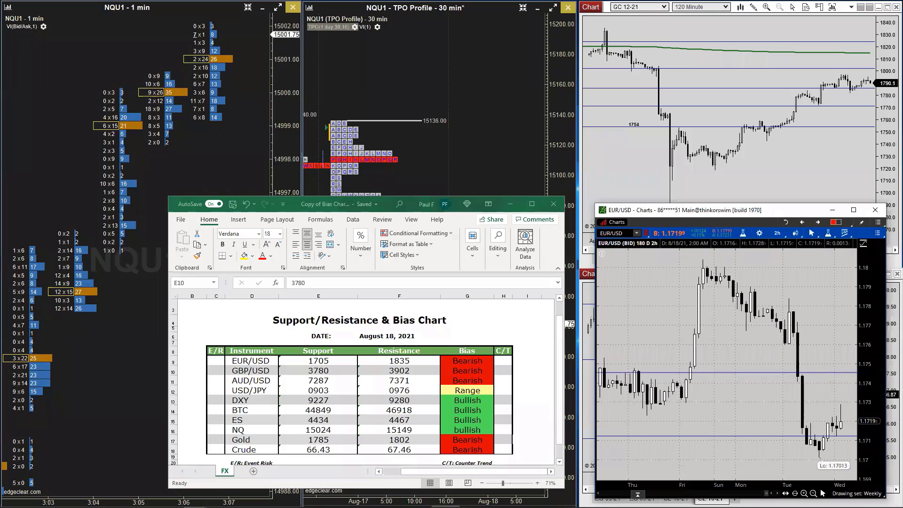
left_click_drag(684, 484, 742, 474)
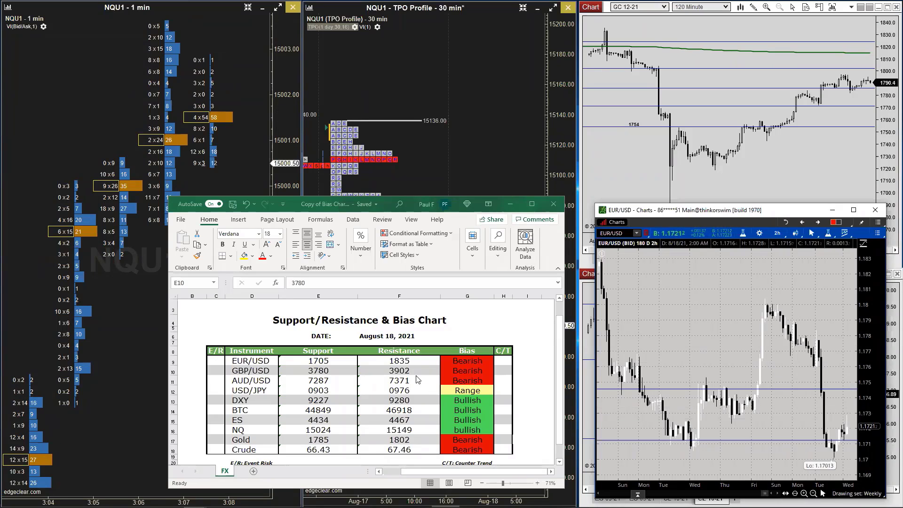
- Set the EUR/USD resistance in the bias chart to 1762
left_click(409, 359)
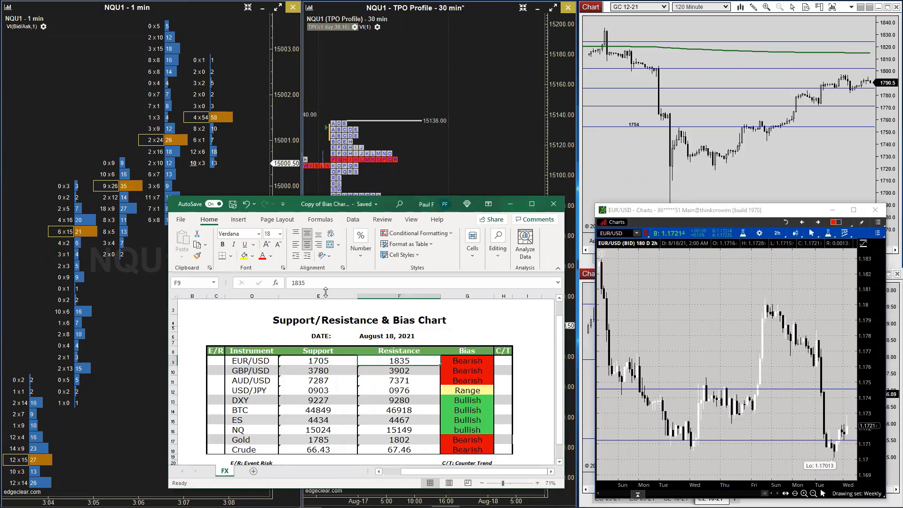
double_click(473, 281)
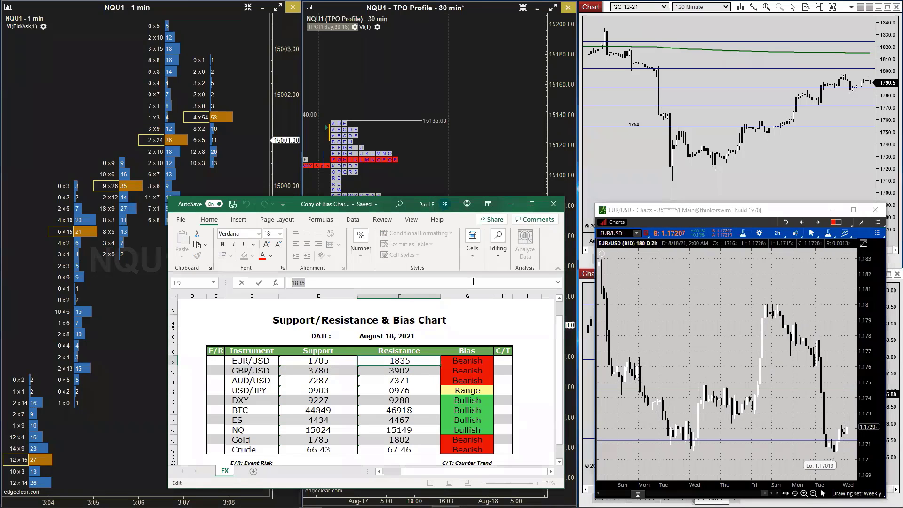
type("1762")
key("Return")
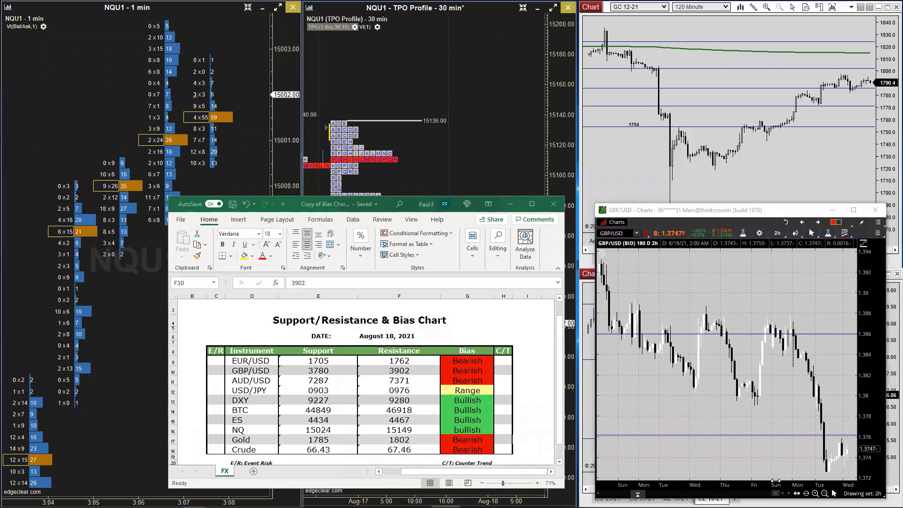
- Change the GBP/USD price chart to the 3-year daily time frame and adjust its visible date range
left_click(774, 234)
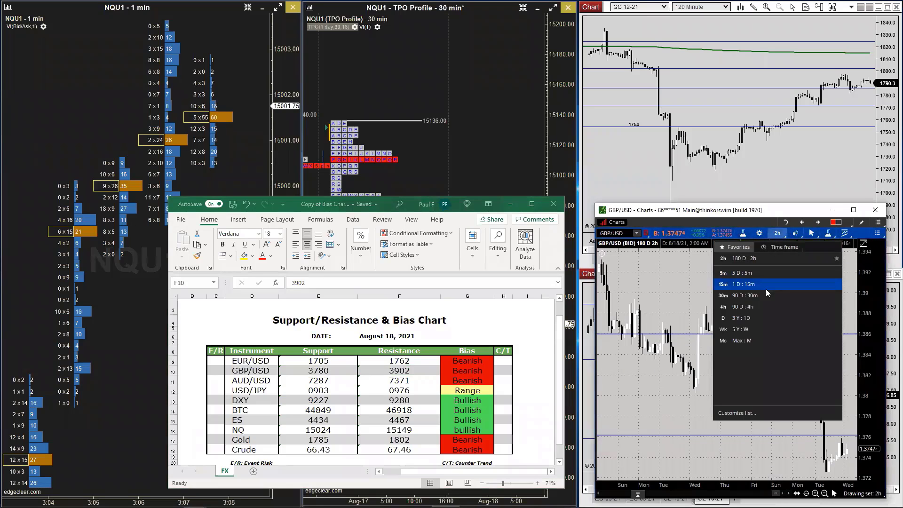
left_click(756, 318)
left_click_drag(807, 484, 764, 486)
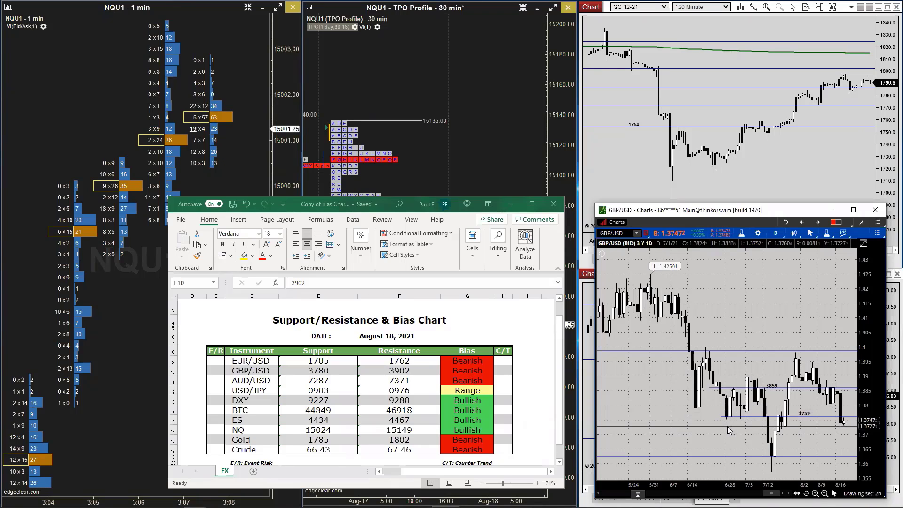
- Set the GBP/USD support in the bias chart to 3727
left_click(328, 370)
left_click(328, 370)
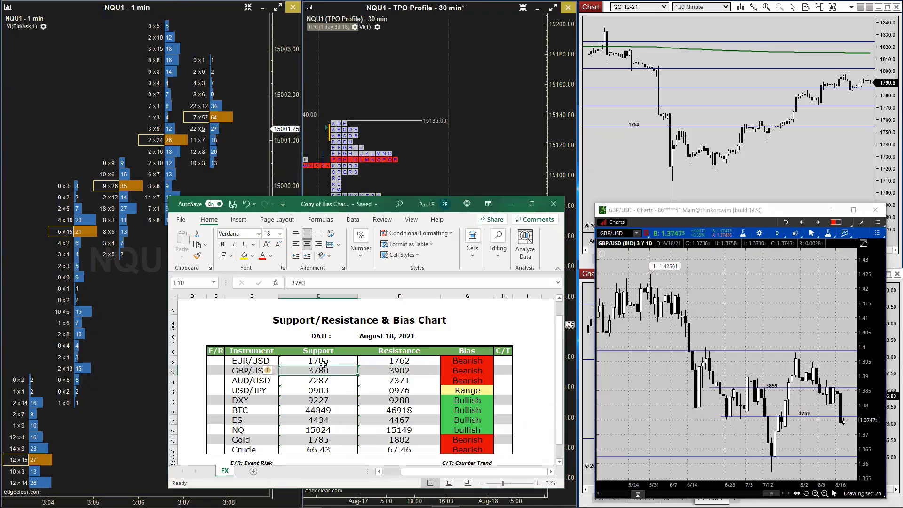
left_click_drag(301, 283, 310, 284)
left_click(312, 284)
key("BackSpace")
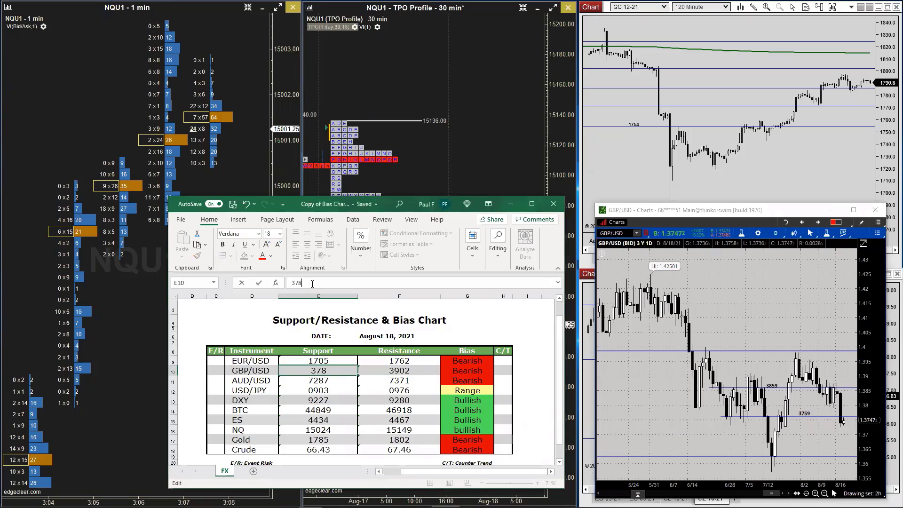
type("27")
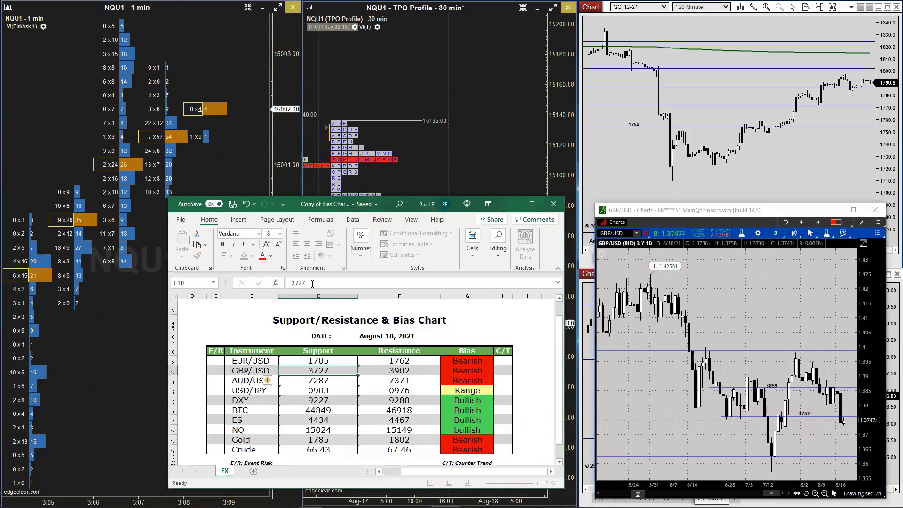
key("Return")
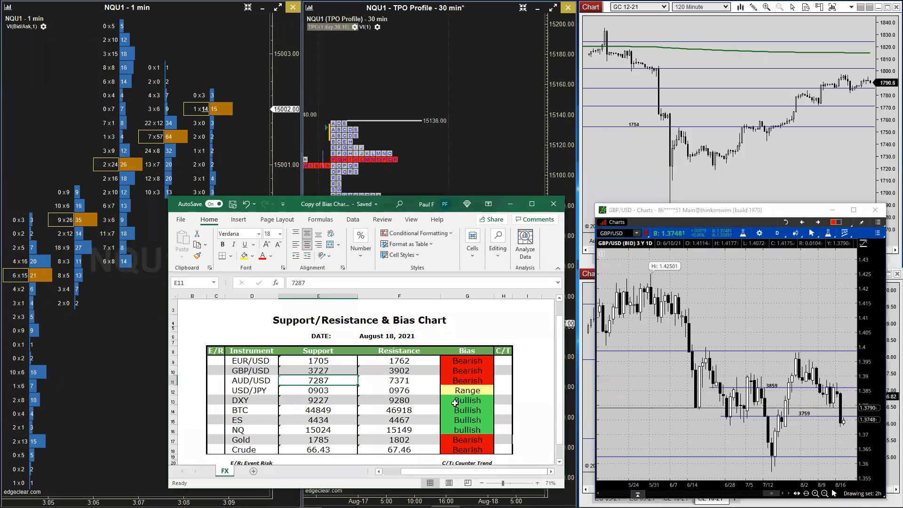
- Set the GBP/USD resistance in the bias chart to 3808
left_click(407, 372)
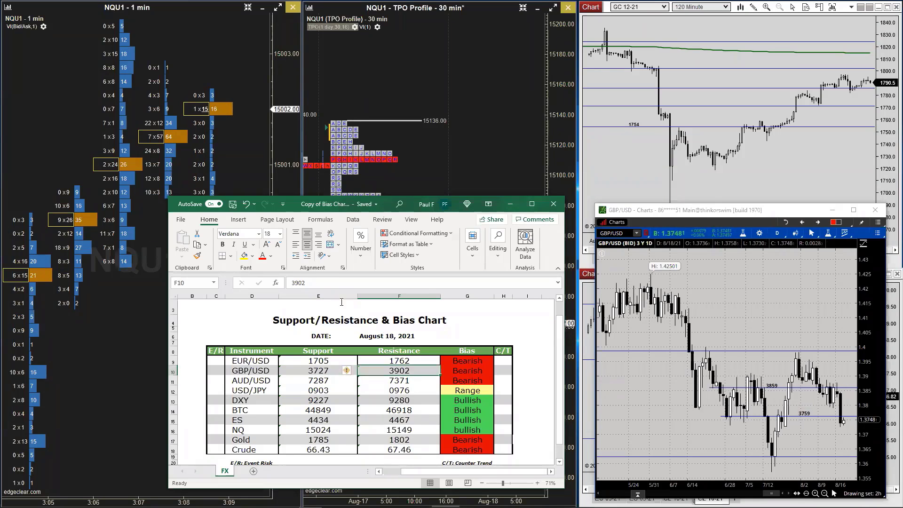
type("3")
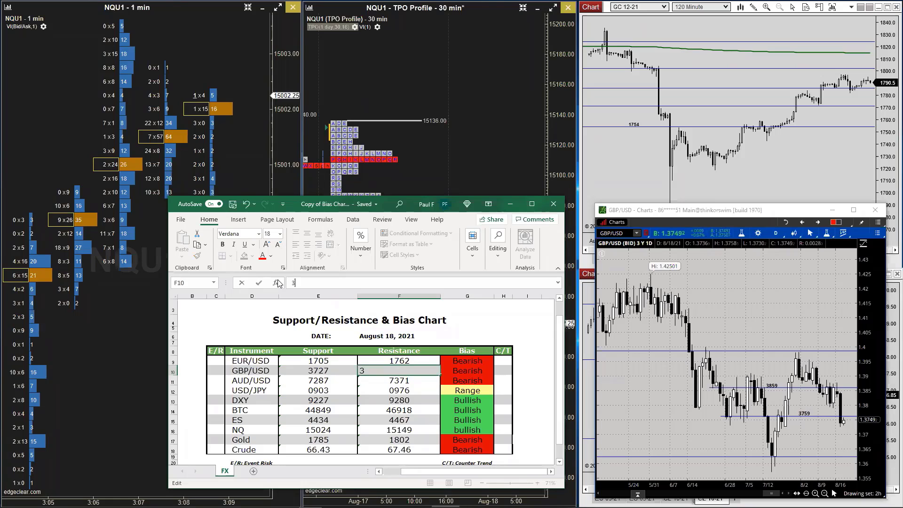
type("808")
key("Return")
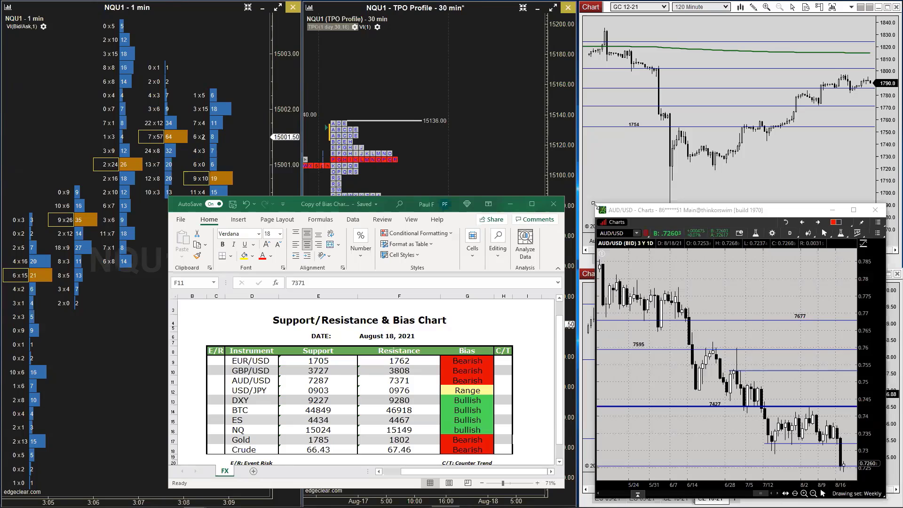
- Enlarge the AUD/USD chart window to show more of its daily price history
left_click_drag(591, 201, 469, 120)
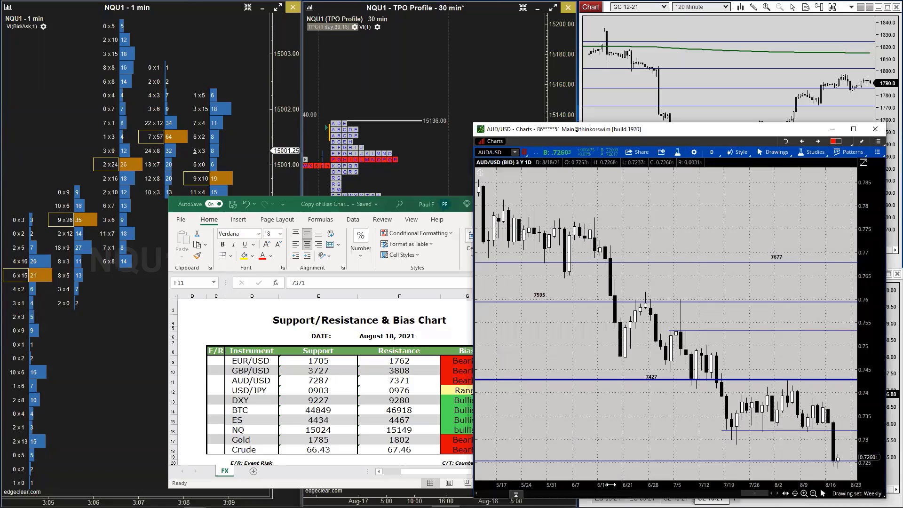
- Examine the AUD/USD daily price history from late 2020 onward against its marked support and resistance levels
left_click_drag(611, 484, 489, 484)
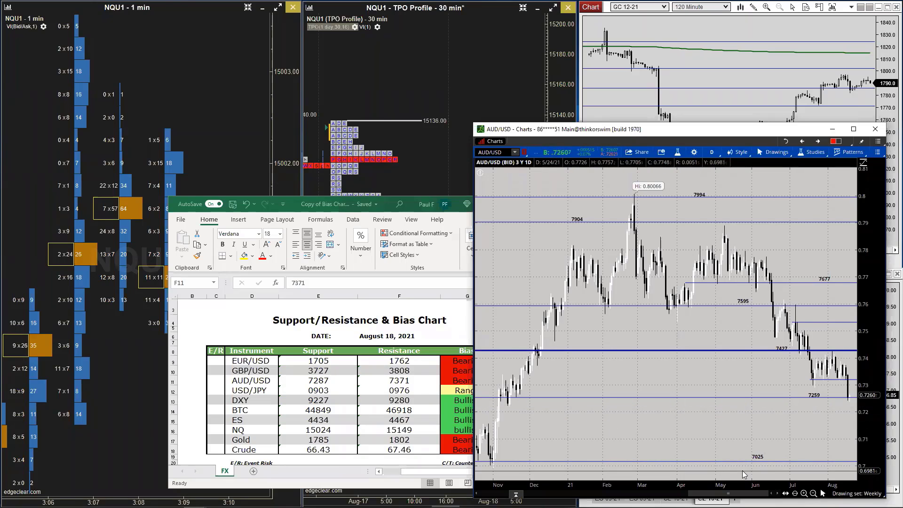
scroll(822, 492, "left", 10)
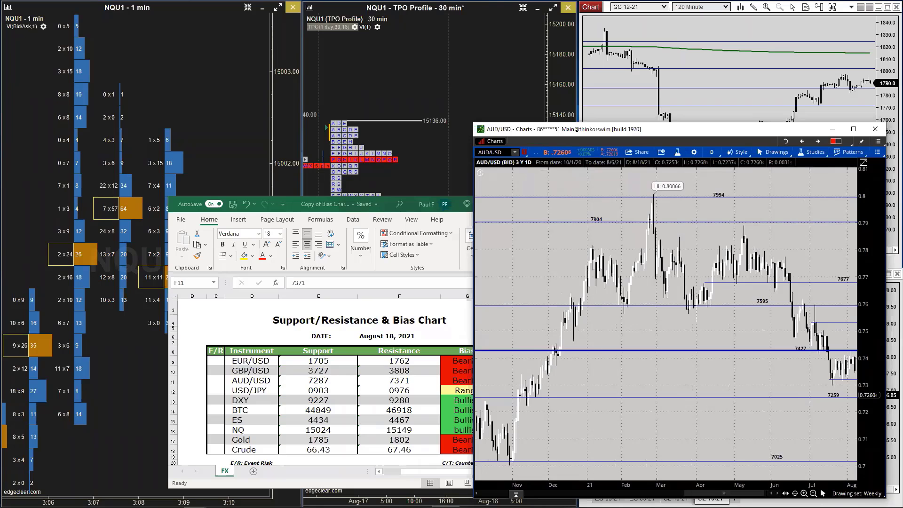
scroll(703, 482, "left", 3)
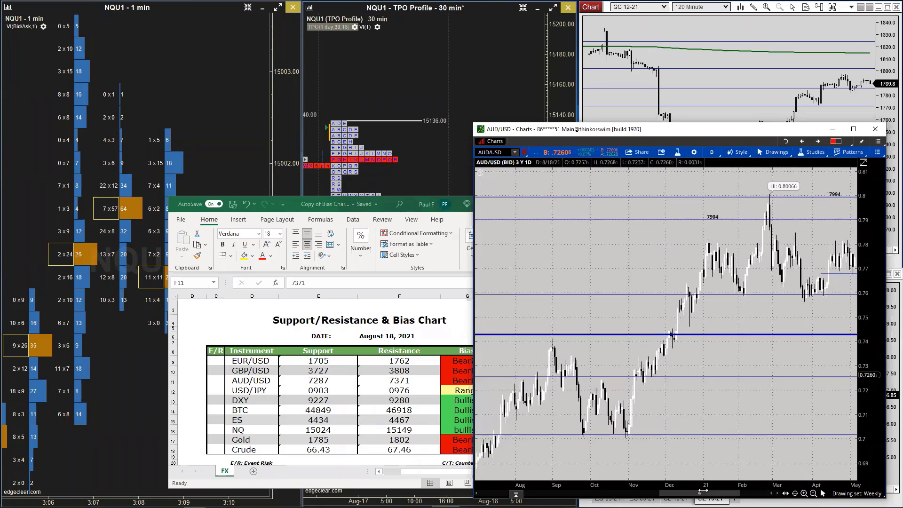
left_click_drag(704, 482, 590, 464)
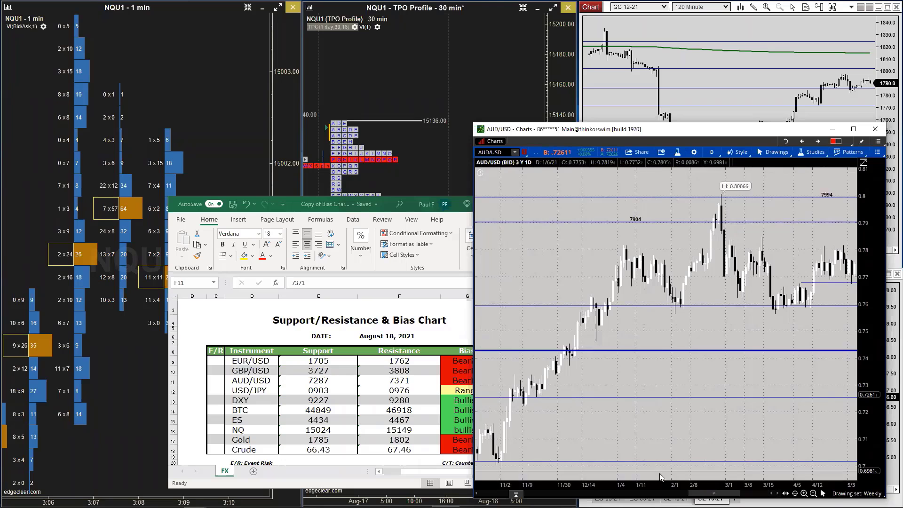
scroll(706, 484, "up", 5)
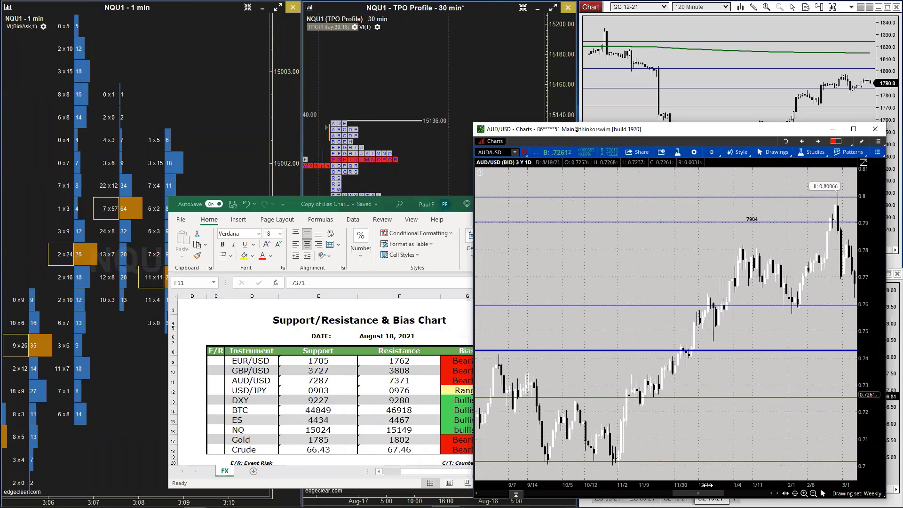
left_click_drag(709, 483, 645, 432)
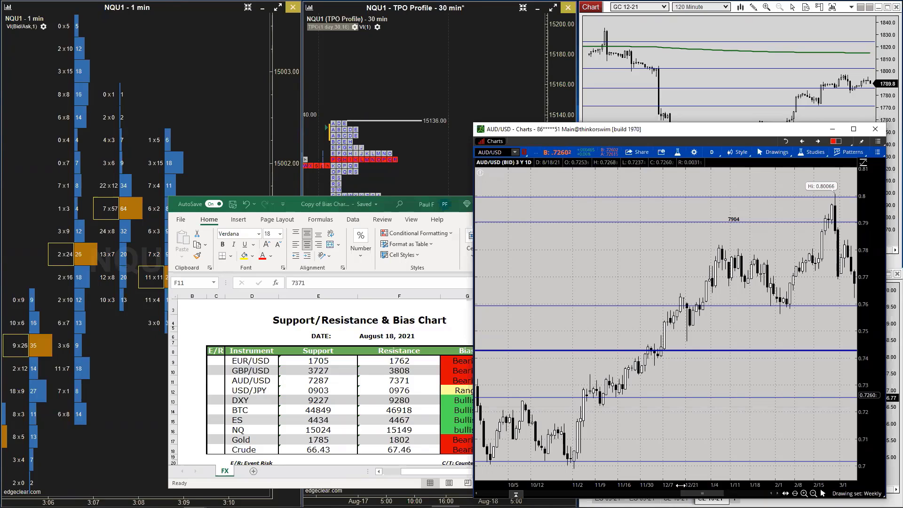
scroll(822, 493, "right", 5)
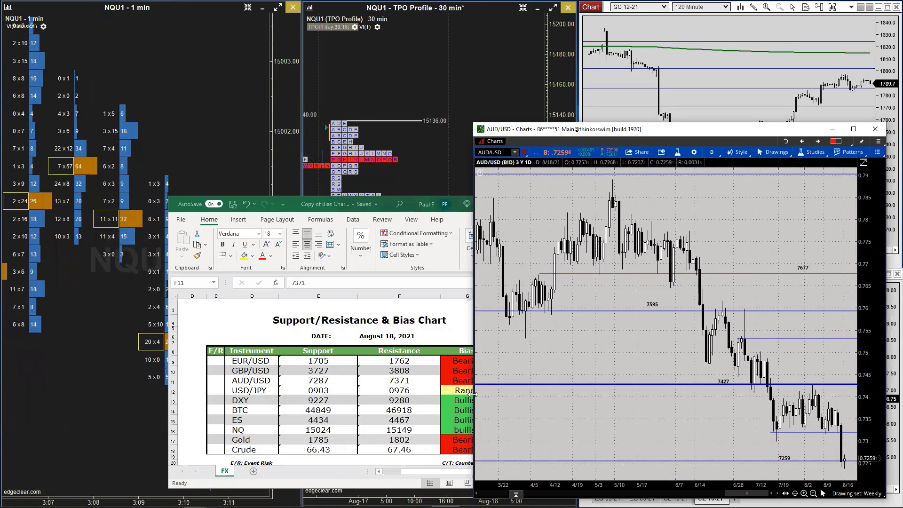
- Narrow the AUD/USD chart window to uncover the spreadsheet and set the AUD/USD support in the bias chart to 7221
left_click_drag(473, 394, 587, 394)
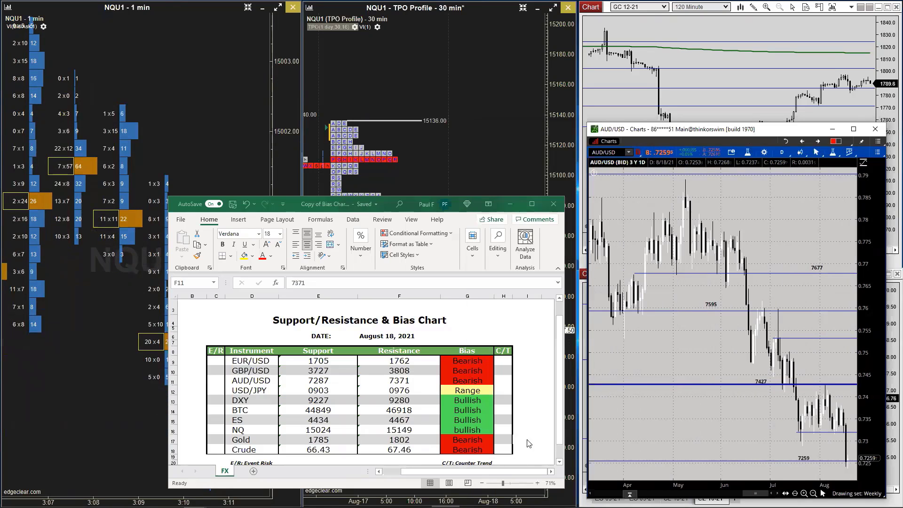
left_click(335, 379)
left_click(328, 281)
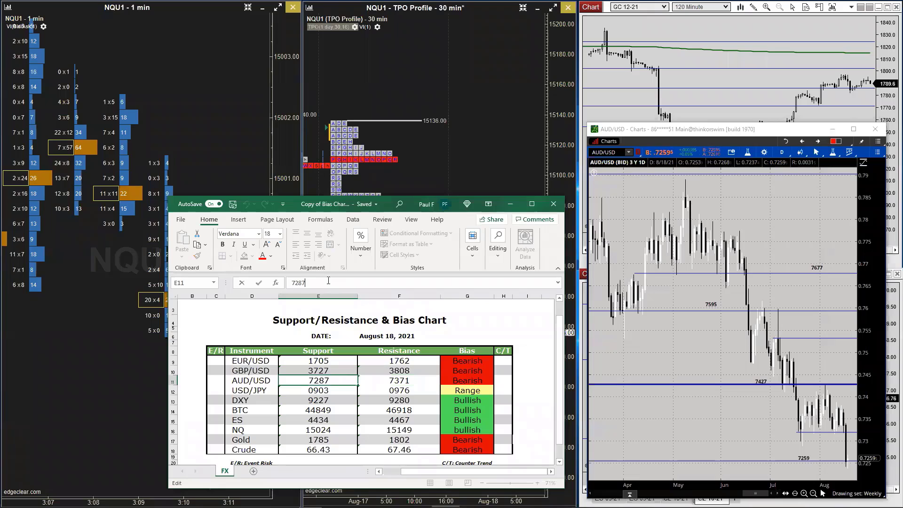
key("BackSpace")
key("BackSpace")
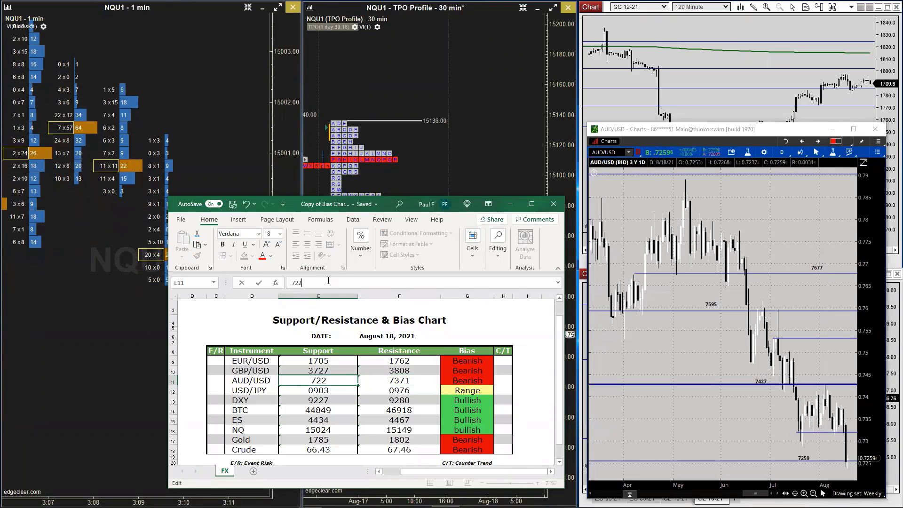
type("21")
key("Return")
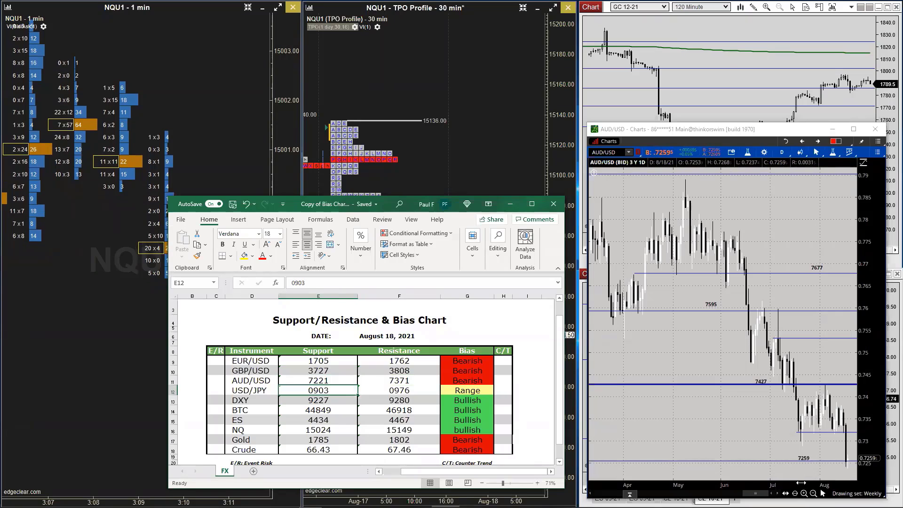
- Set the AUD/USD resistance in the bias chart to 7327
left_click_drag(799, 483, 714, 483)
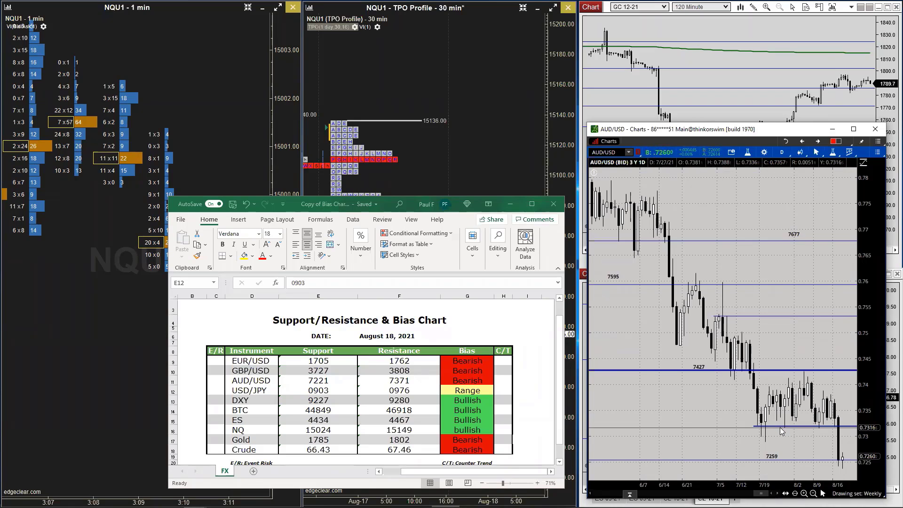
mouse_move(780, 430)
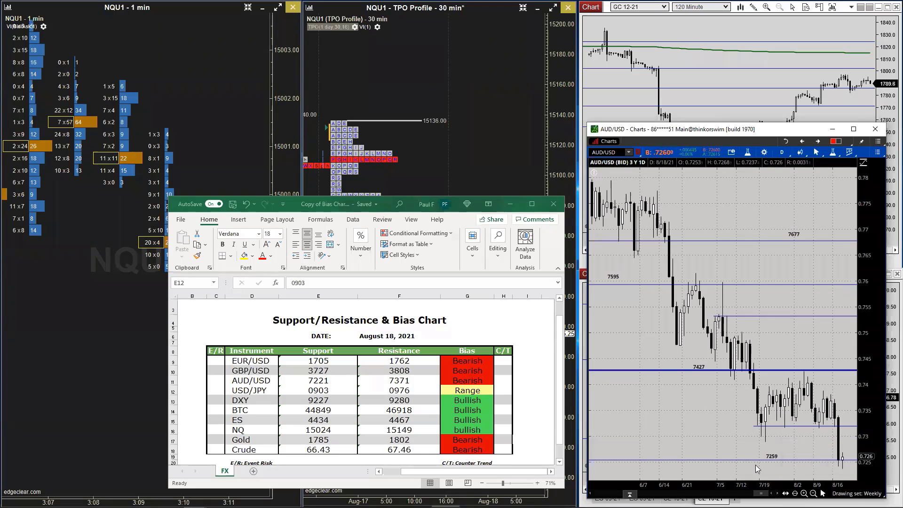
left_click(397, 379)
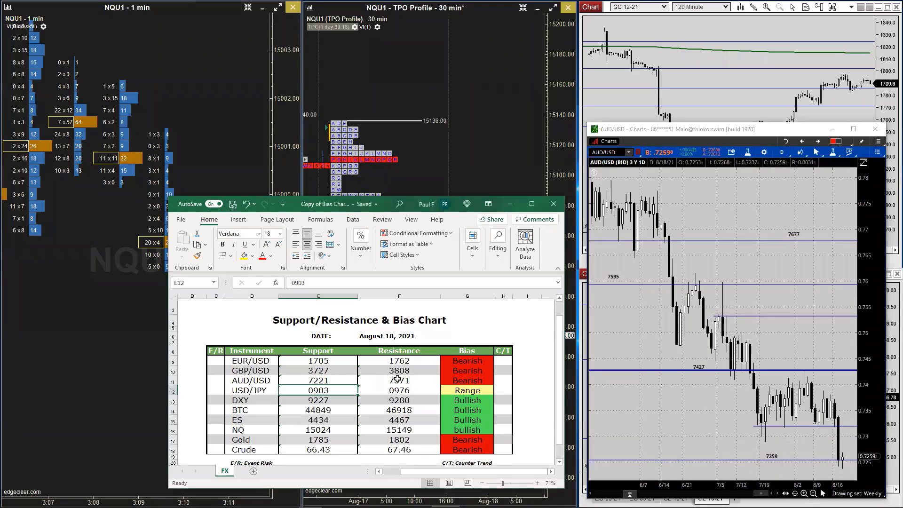
key("F2")
left_click(397, 379)
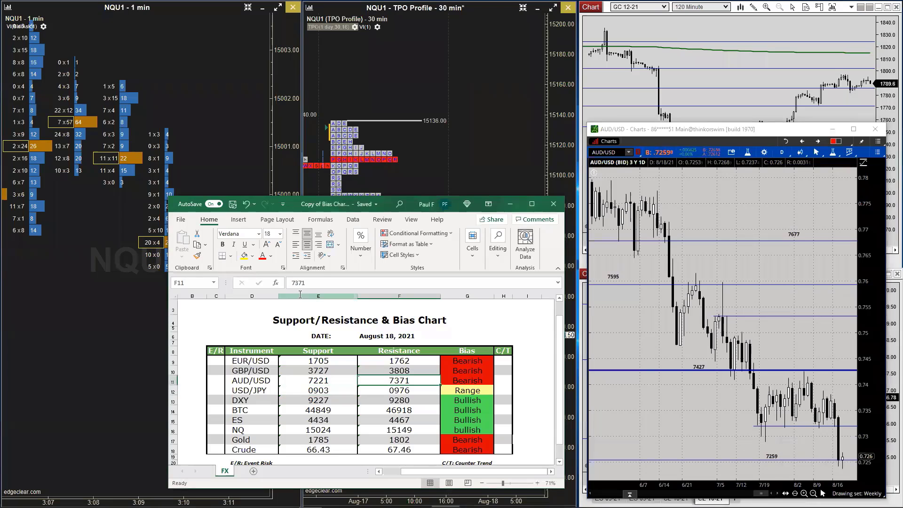
left_click(322, 281)
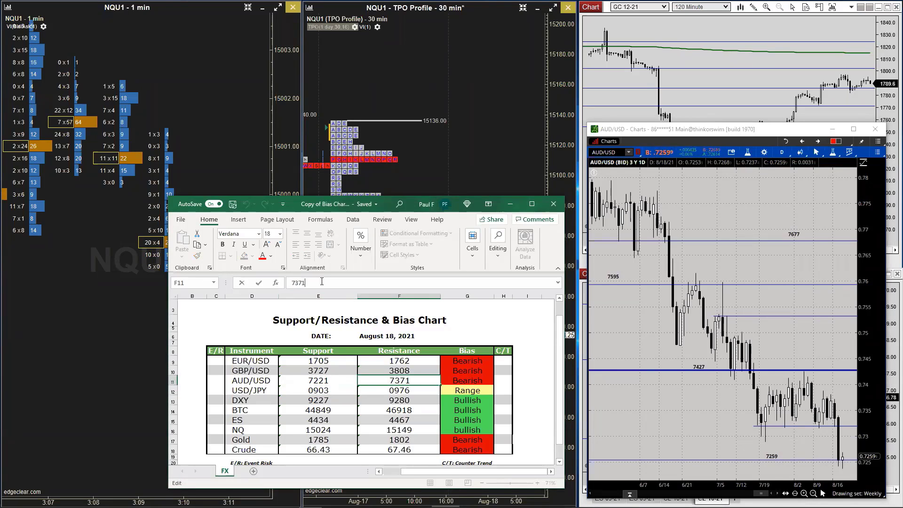
key("BackSpace")
key("BackSpace")
type("27")
key("Return")
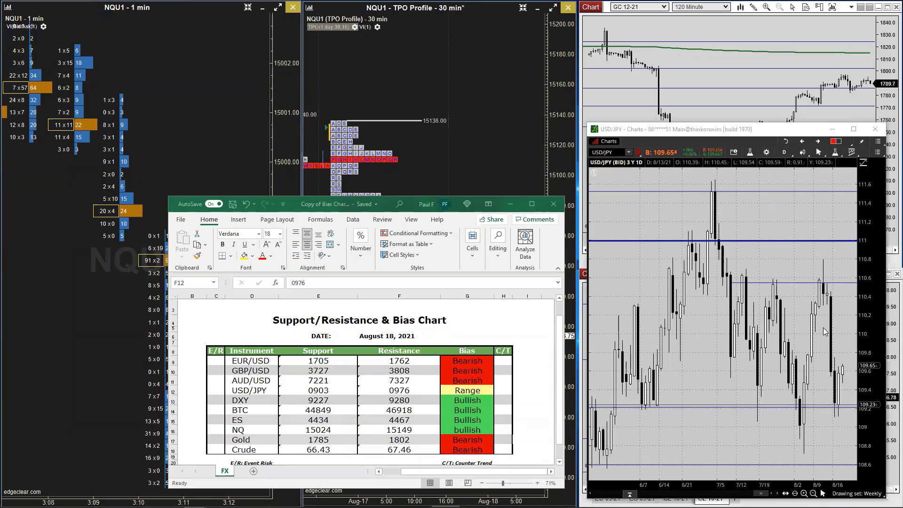
- Switch the USD/JPY chart to the 180-day 2-hour time frame and set the USD/JPY support in the bias chart to 0934
left_click(782, 154)
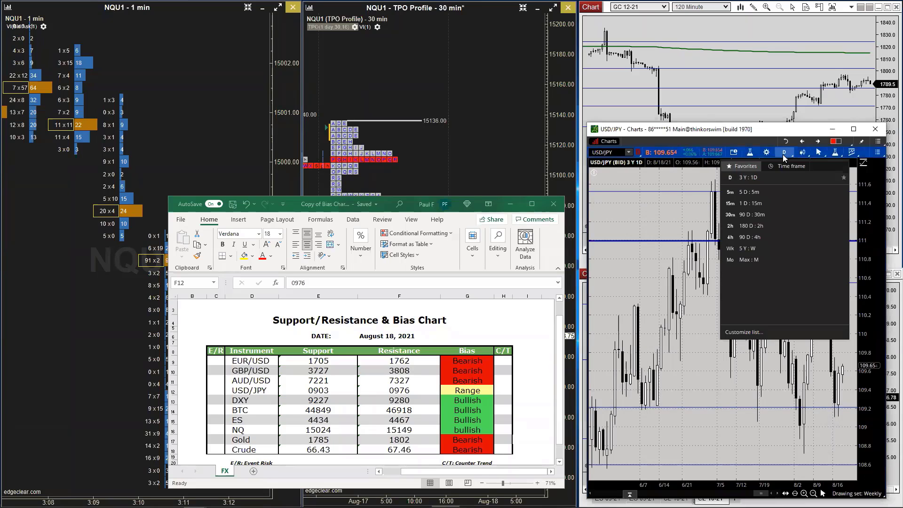
left_click(769, 228)
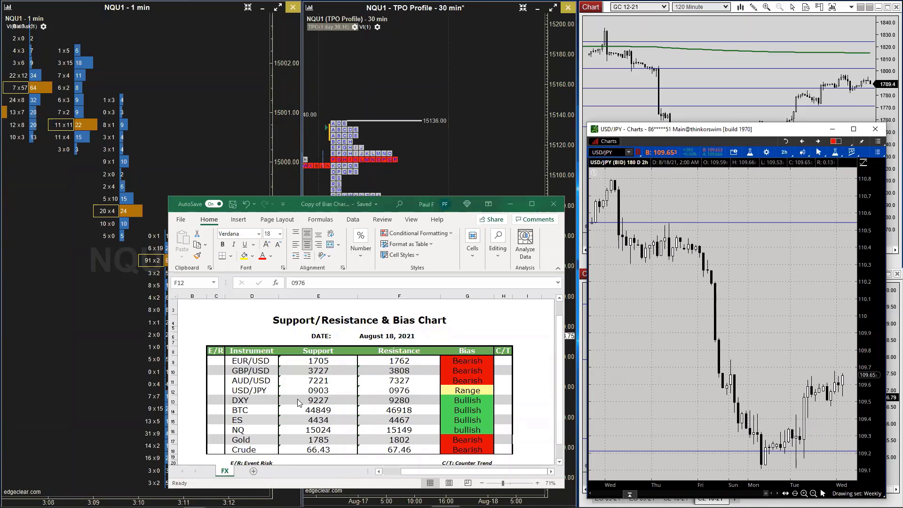
left_click(332, 387)
left_click(332, 387)
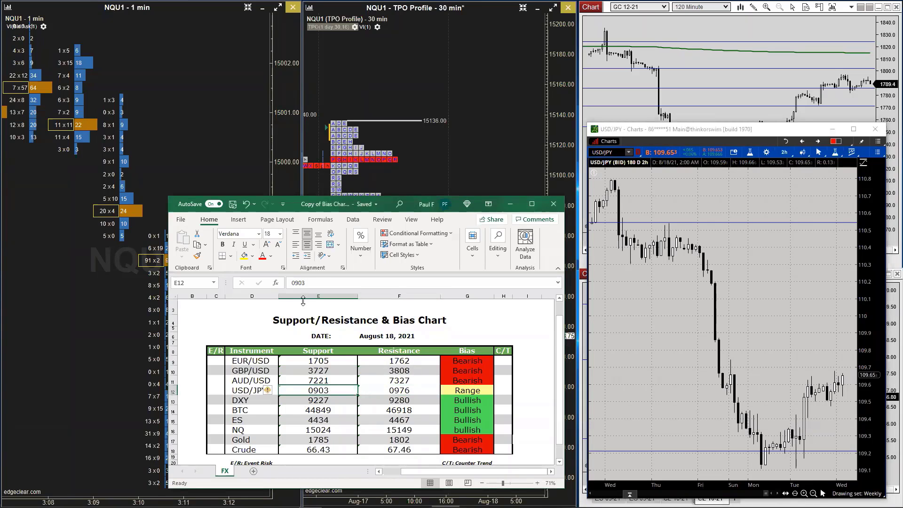
left_click(315, 284)
key("BackSpace")
key("BackSpace")
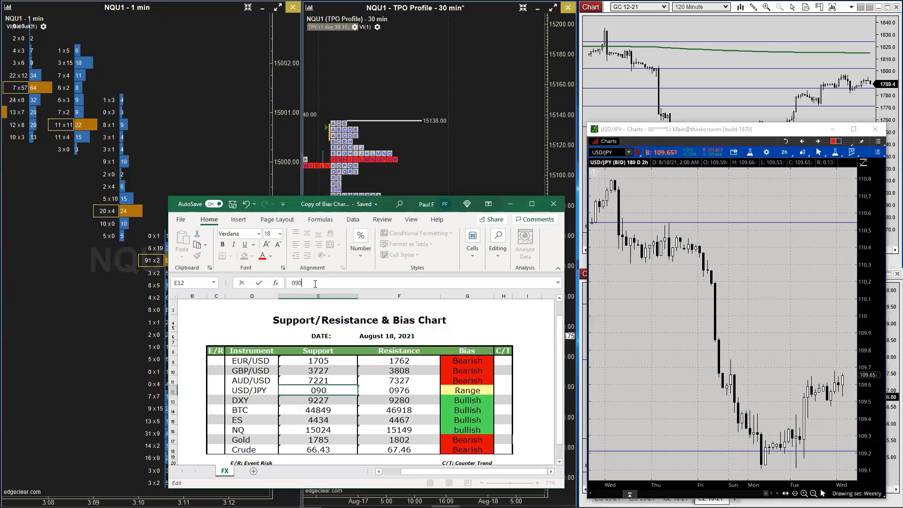
type("34")
key("Return")
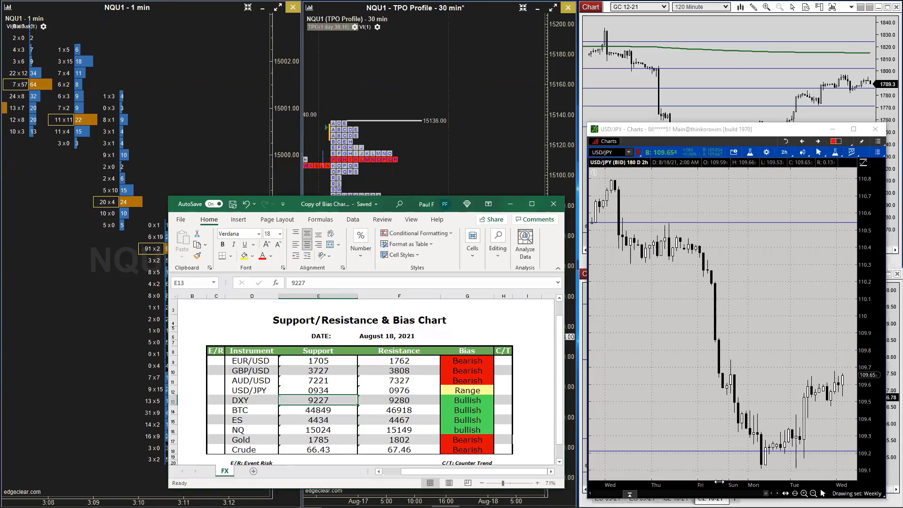
- Widen the USD/JPY chart window and its visible date range, and return the chart to the 3-year daily time frame
left_click_drag(720, 483, 799, 479)
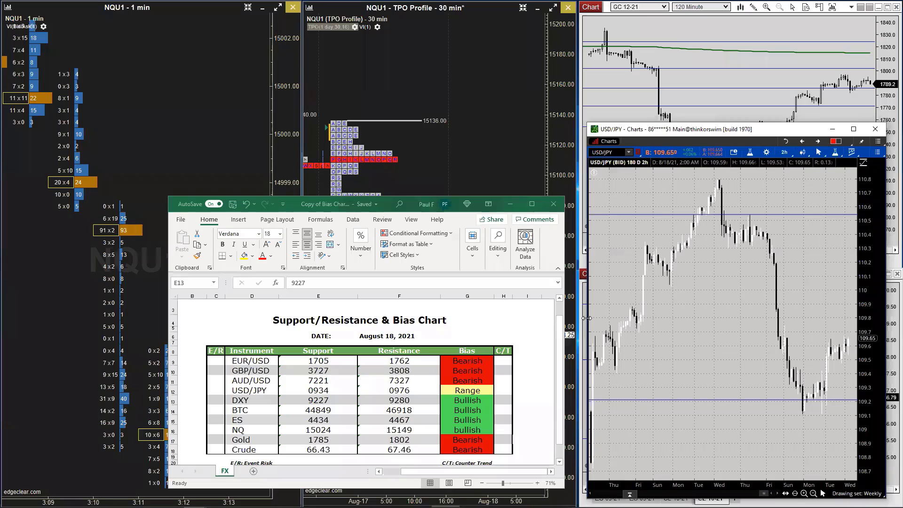
left_click_drag(587, 318, 498, 318)
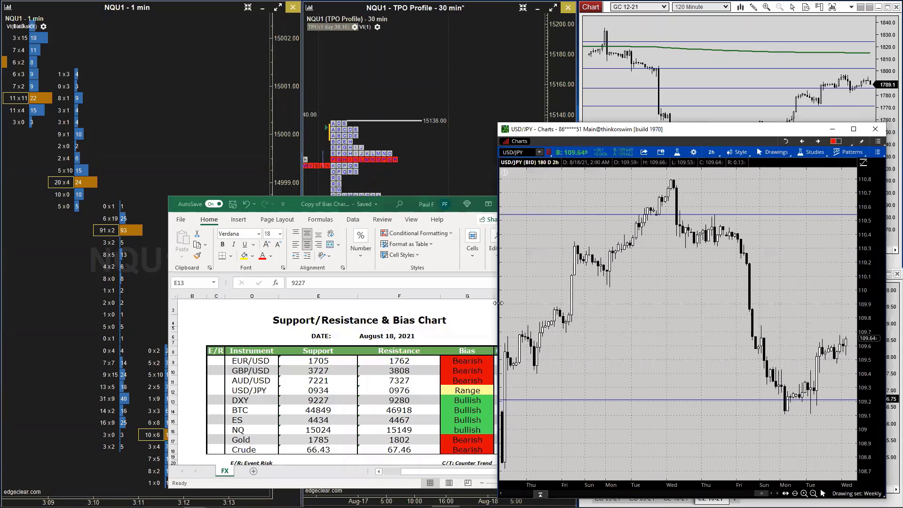
left_click_drag(498, 303, 559, 303)
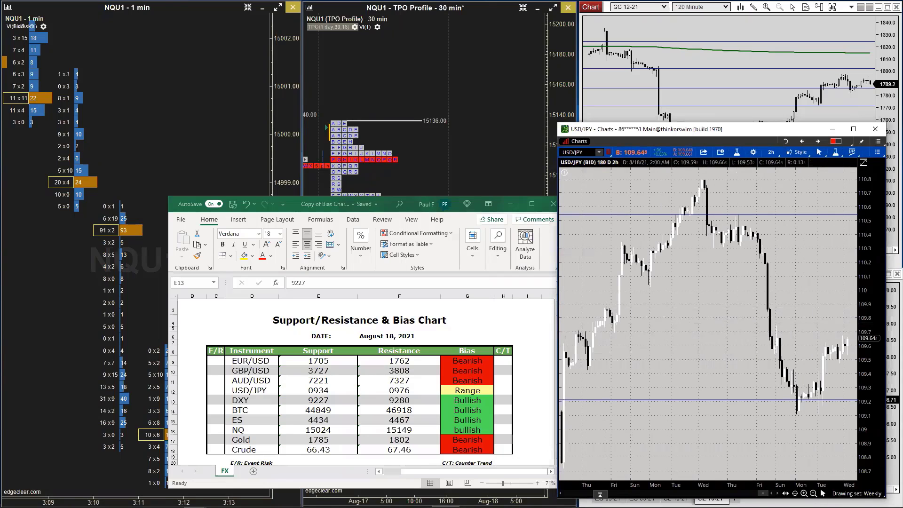
left_click(771, 152)
left_click(758, 233)
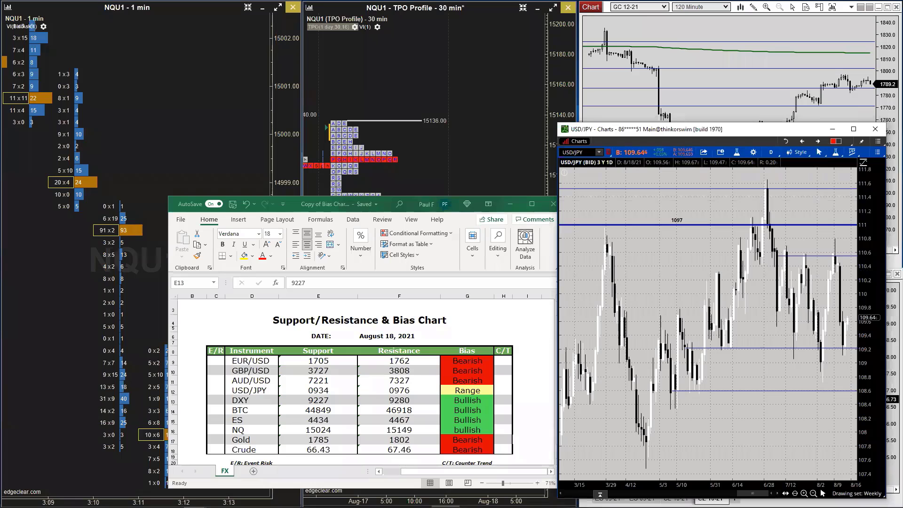
- Load the $DXY symbol in the chart and narrow its visible date range to the most recent months
type("$DXY")
key("Return")
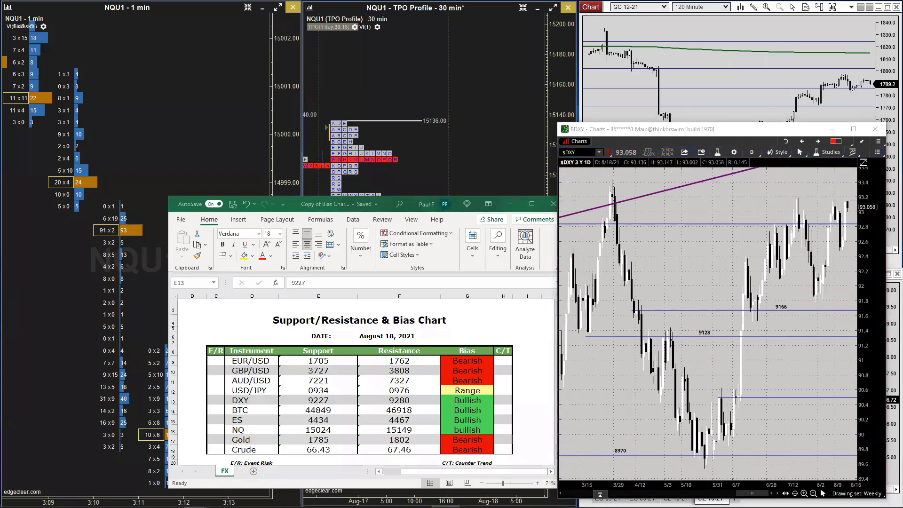
left_click_drag(733, 485, 769, 484)
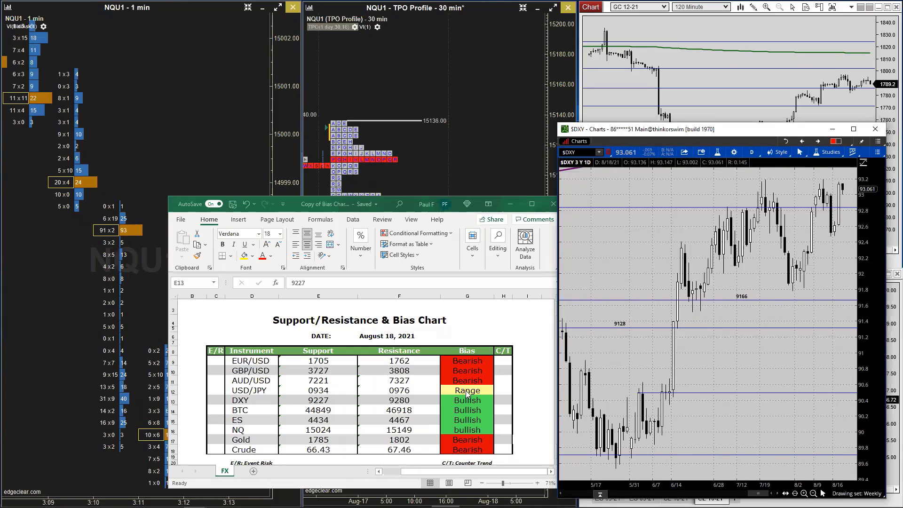
- Set the DXY resistance in the bias chart to 9326
left_click(401, 402)
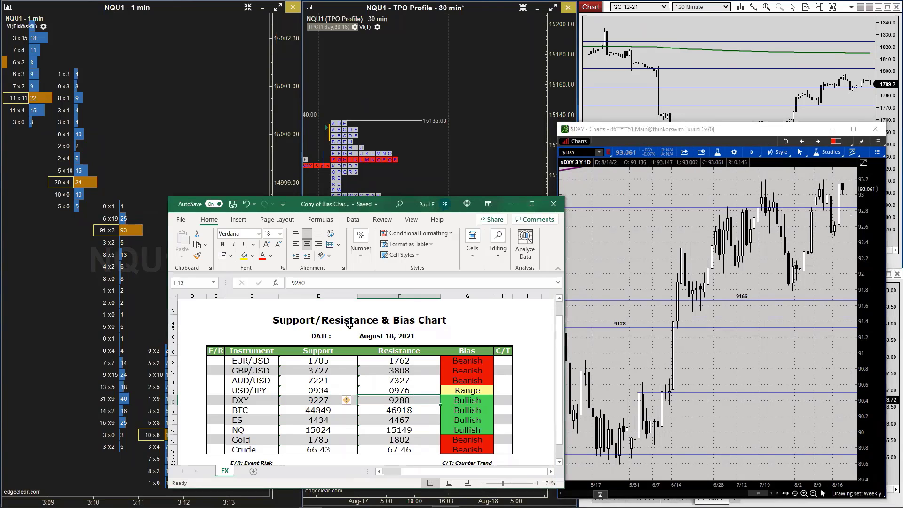
double_click(303, 282)
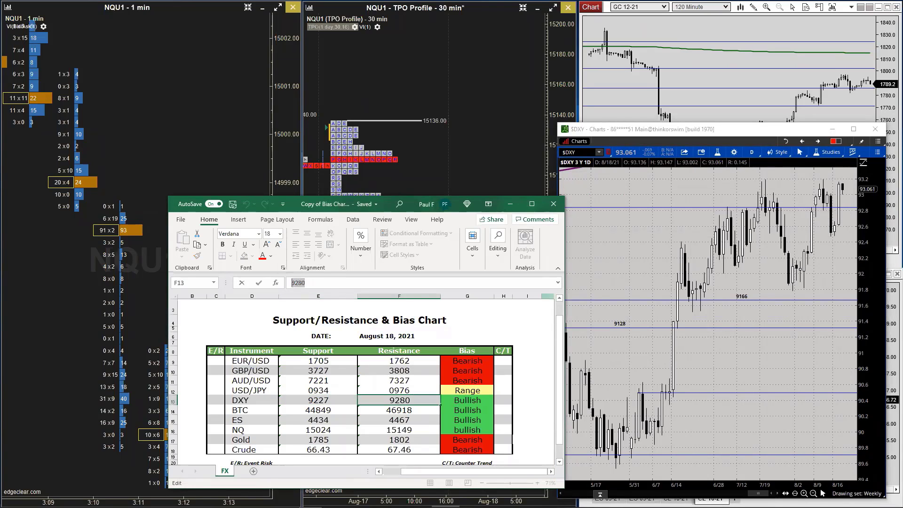
type("9")
key("Return")
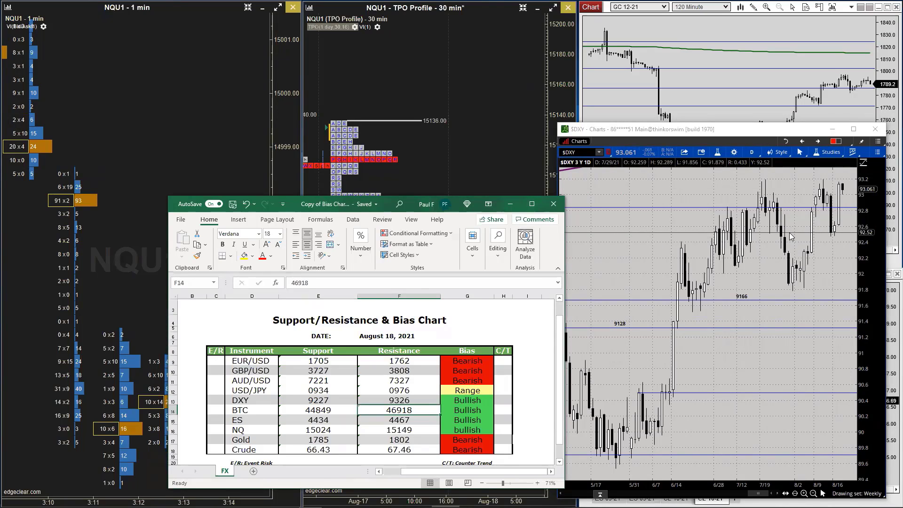
- Set the DXY support in the bias chart to 9252
left_click(338, 404)
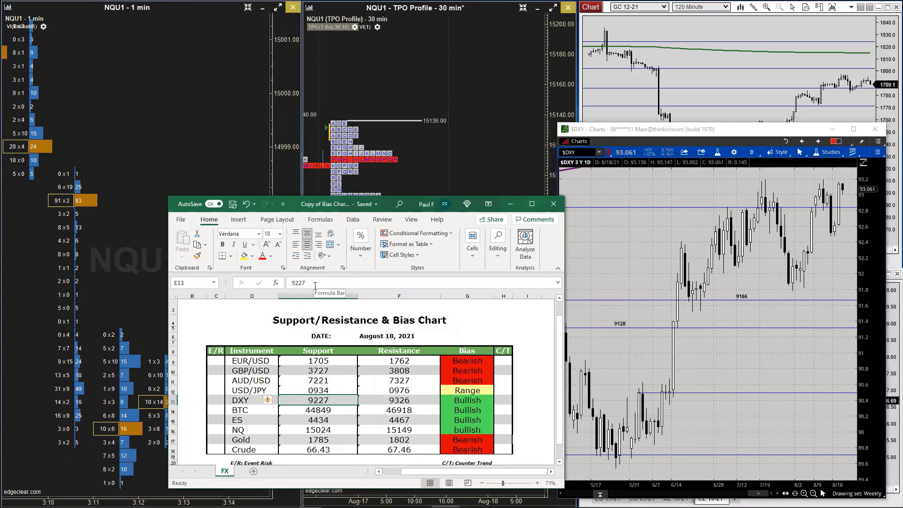
type("92")
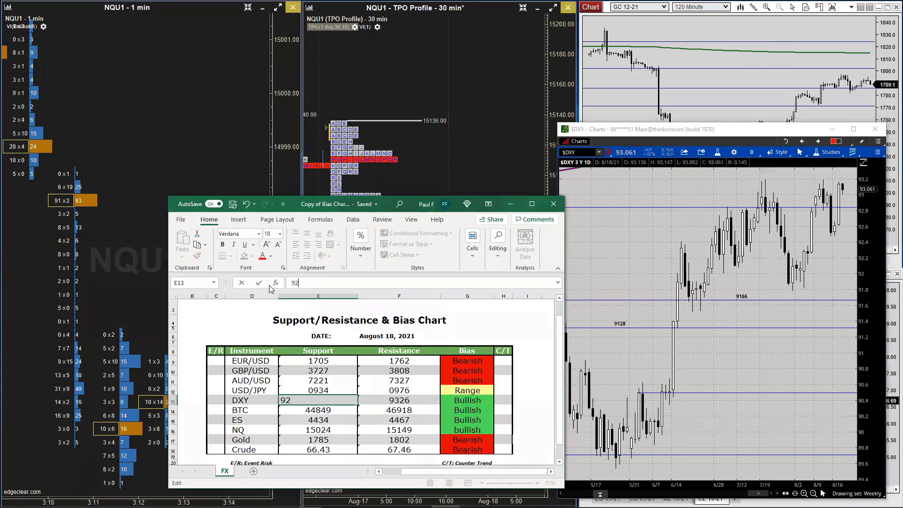
type("52")
key("Return")
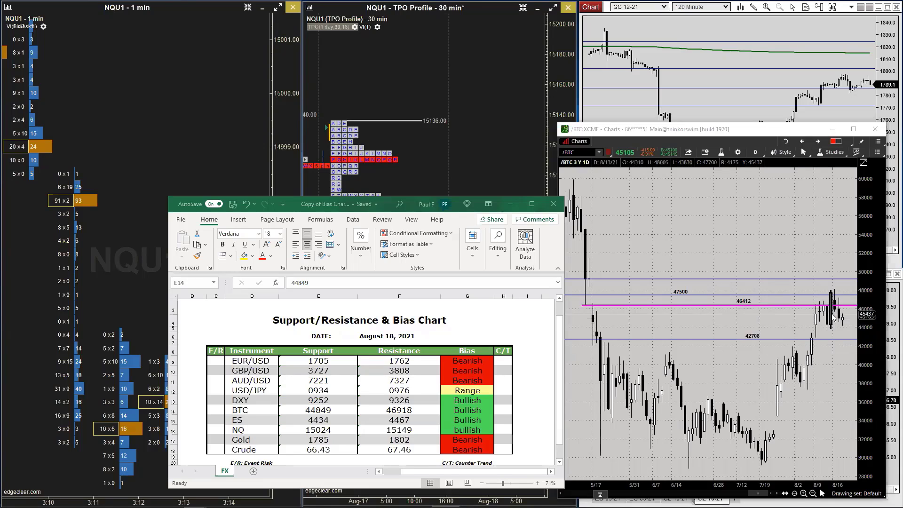
left_click(754, 301)
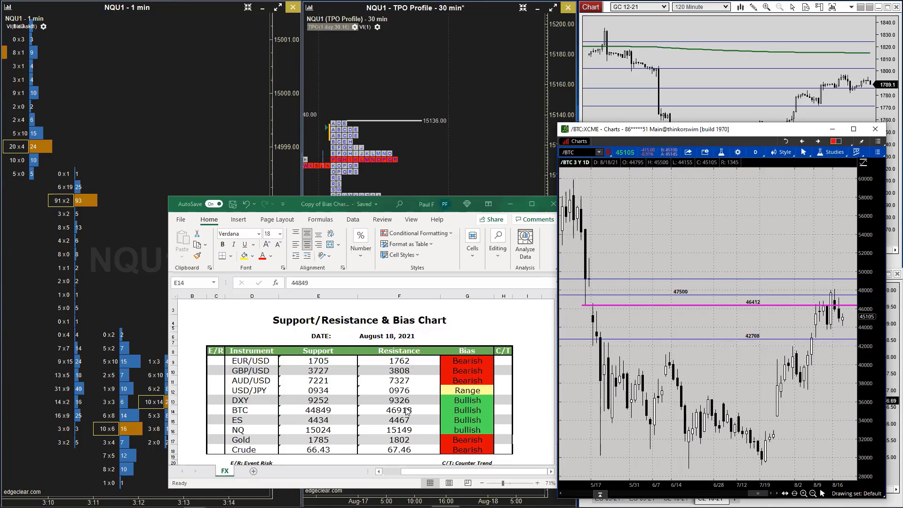
- Set the BTC resistance in the bias chart to 46412
left_click(425, 408)
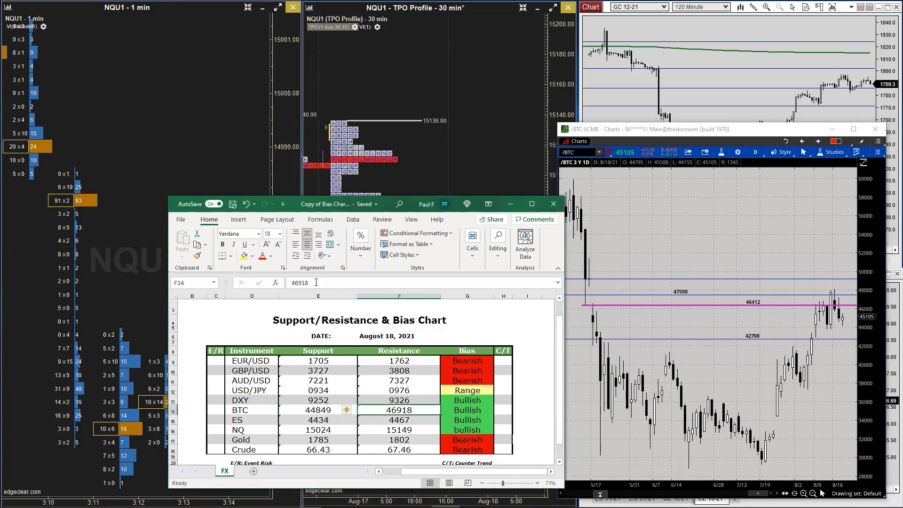
left_click(409, 286)
key("BackSpace")
key("BackSpace")
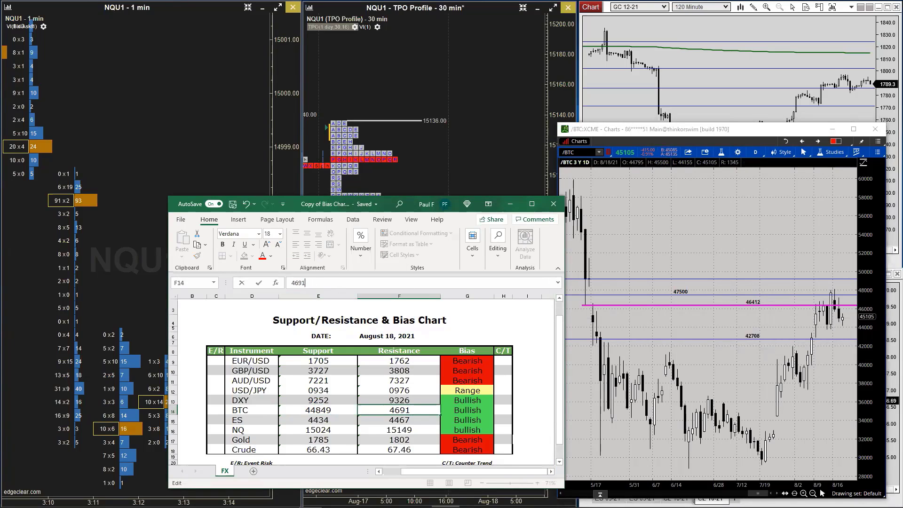
key("BackSpace")
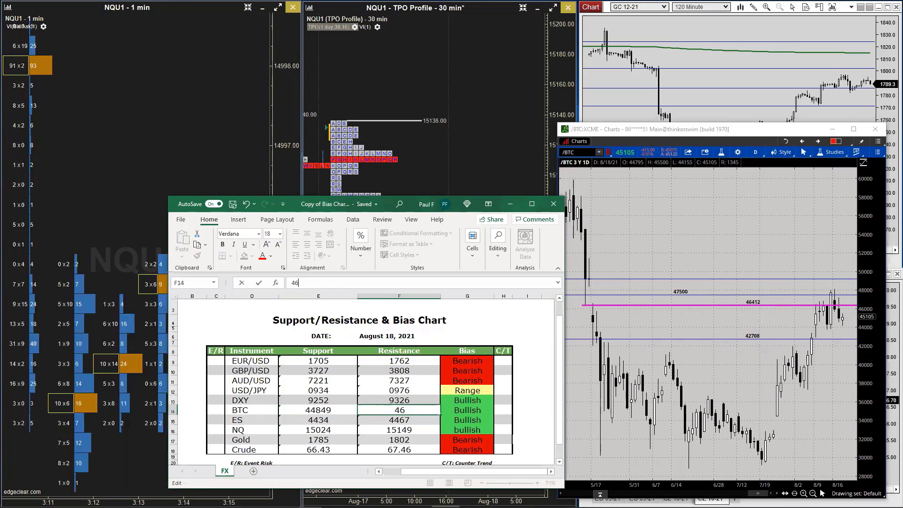
type("412")
key("Return")
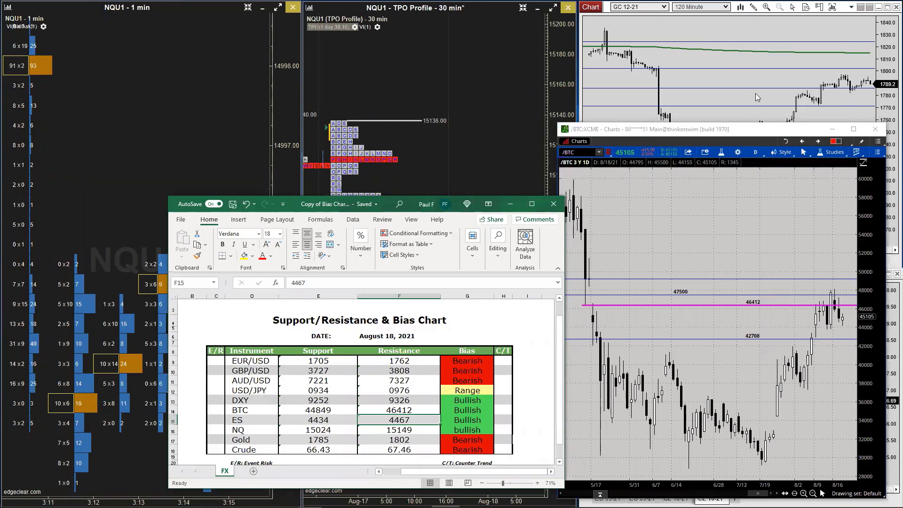
- Switch to NinjaTrader's BTCUSD 120-minute chart and draw a horizontal level extending from the swing low around August 13
left_click(721, 33)
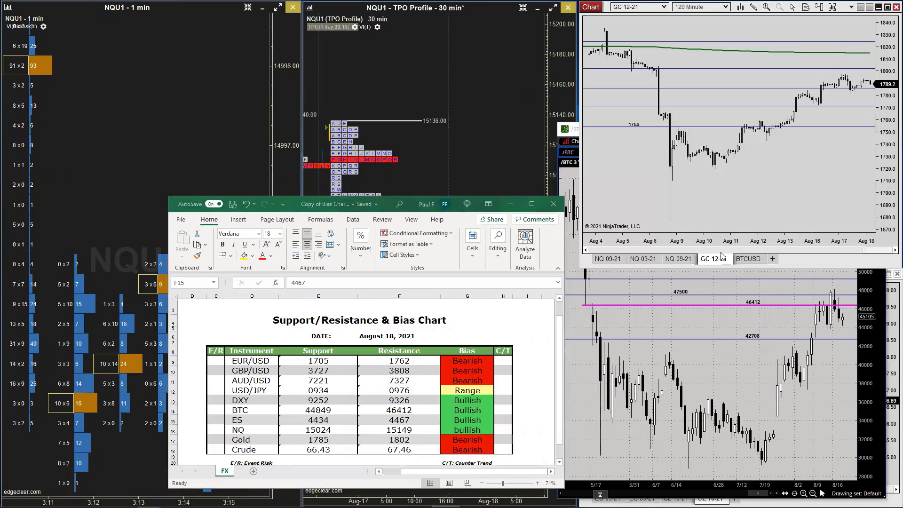
left_click(745, 262)
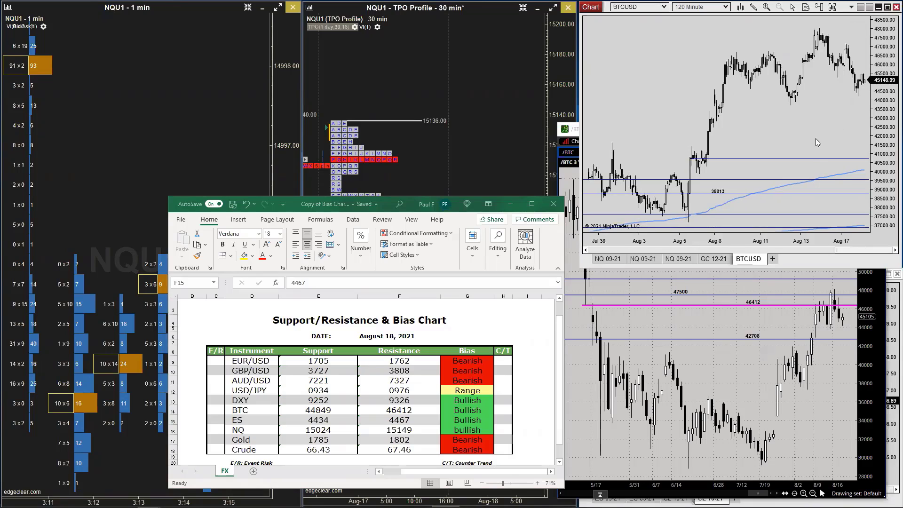
middle_click(816, 122)
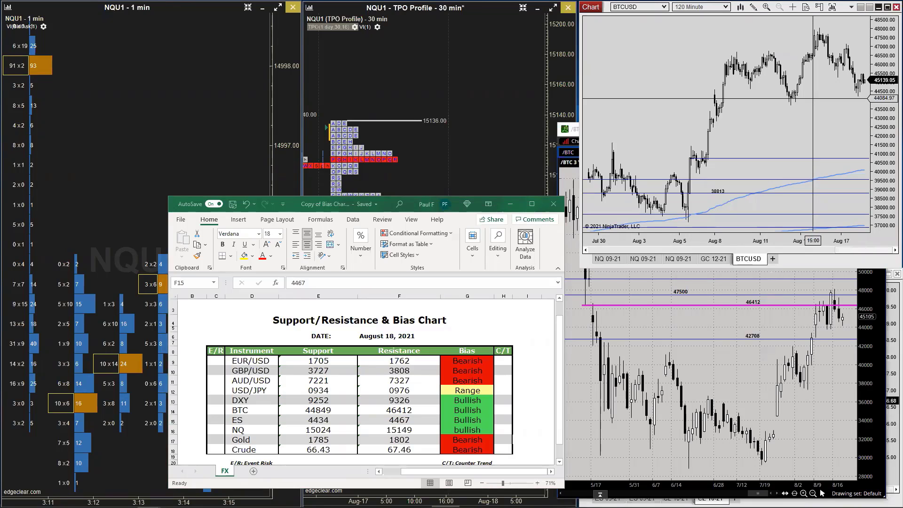
left_click(730, 158)
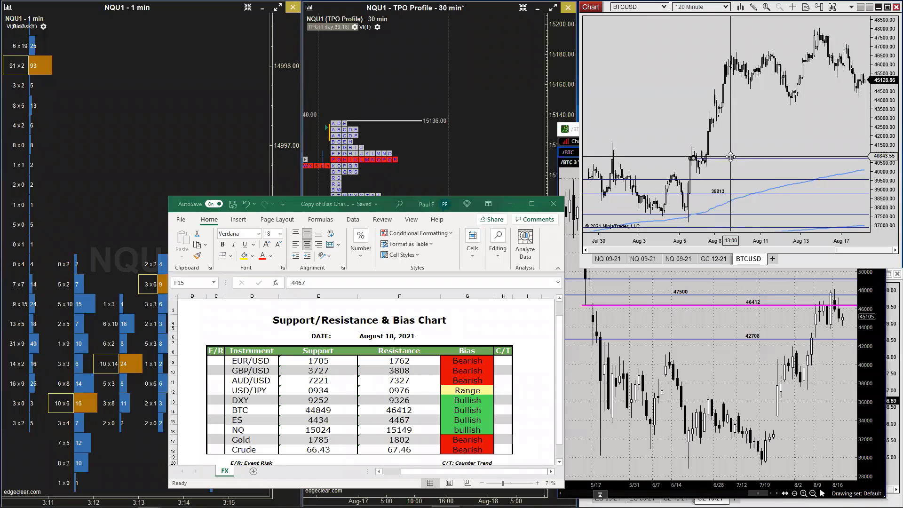
left_click_drag(730, 157, 821, 98)
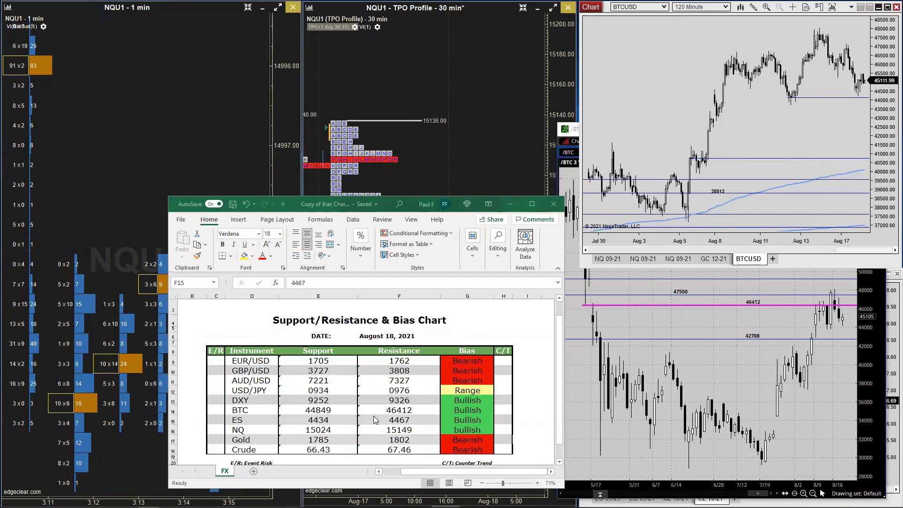
- Switch to Excel and set the BTC support in the bias chart to 44137
left_click(318, 409)
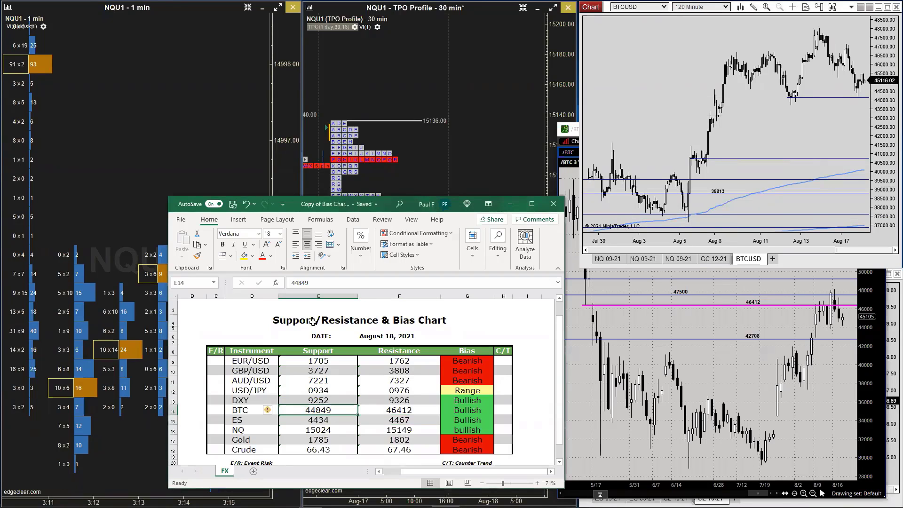
left_click(311, 282)
key("BackSpace")
key("BackSpace")
key("BackSpace")
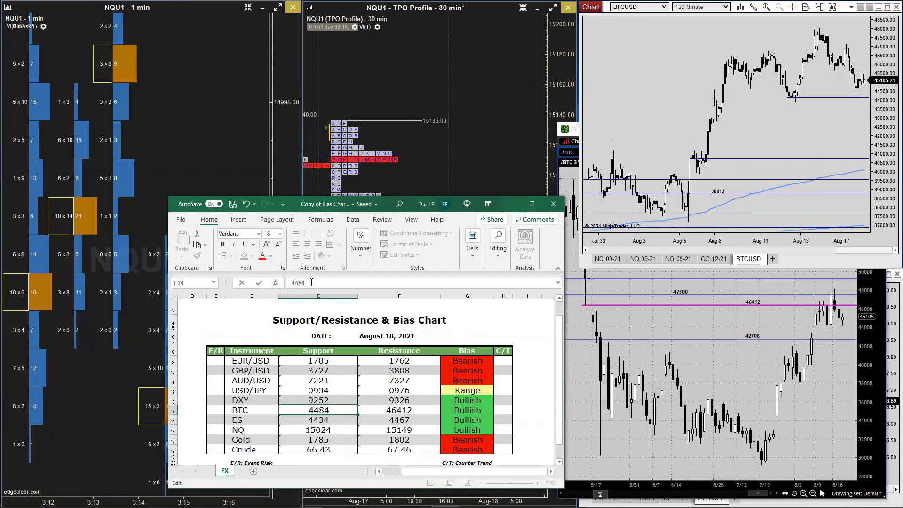
type("137")
key("Return")
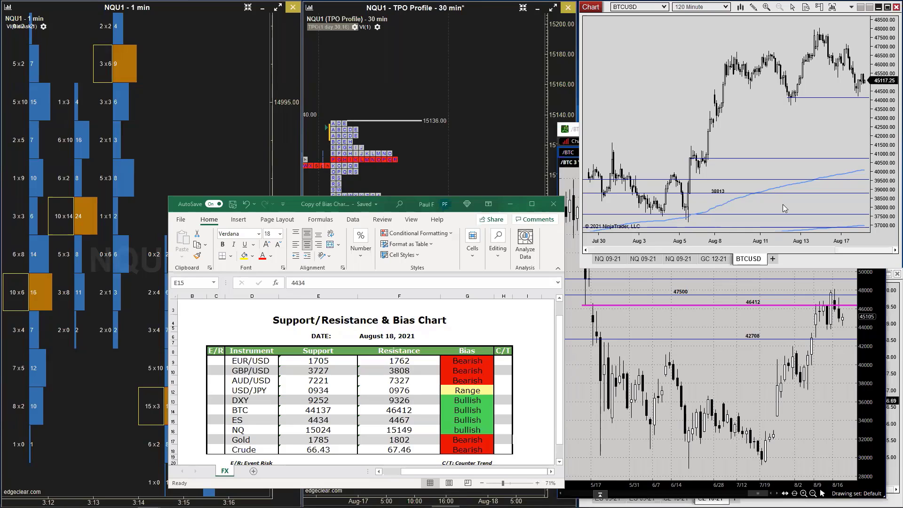
- Show NinjaTrader's ES 09-21 30-minute chart and draw a horizontal level at about 4450 extending from early August 17
left_click(708, 319)
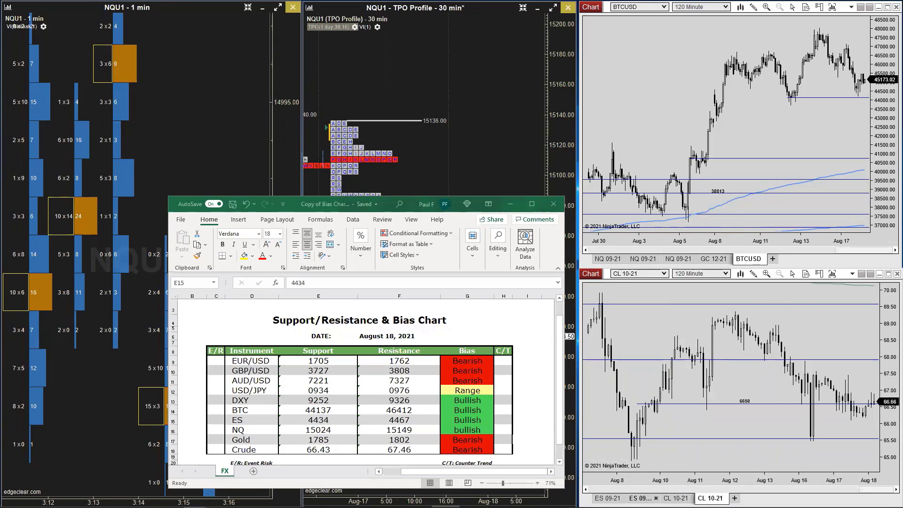
left_click(642, 498)
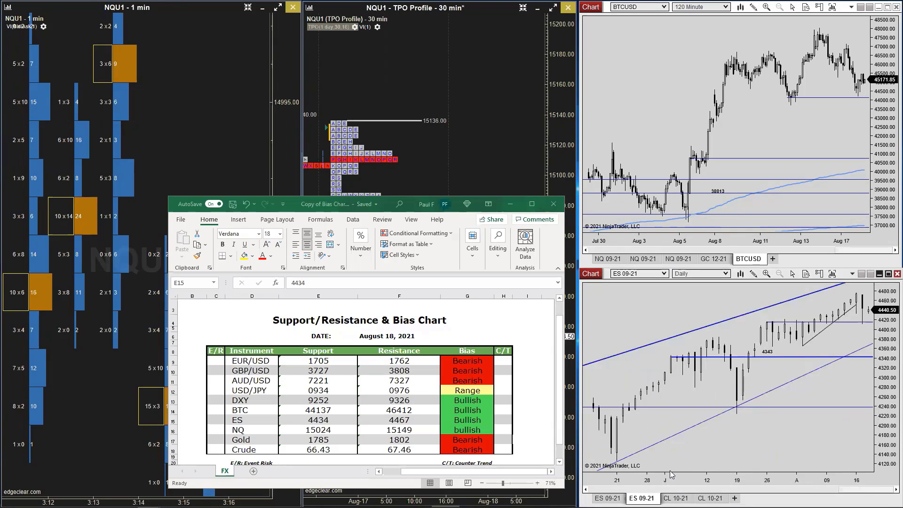
left_click(607, 498)
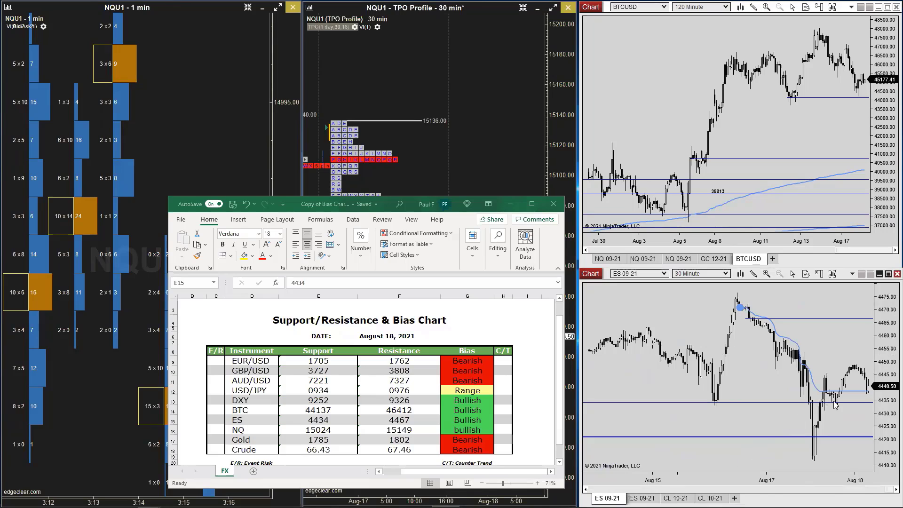
middle_click(839, 367)
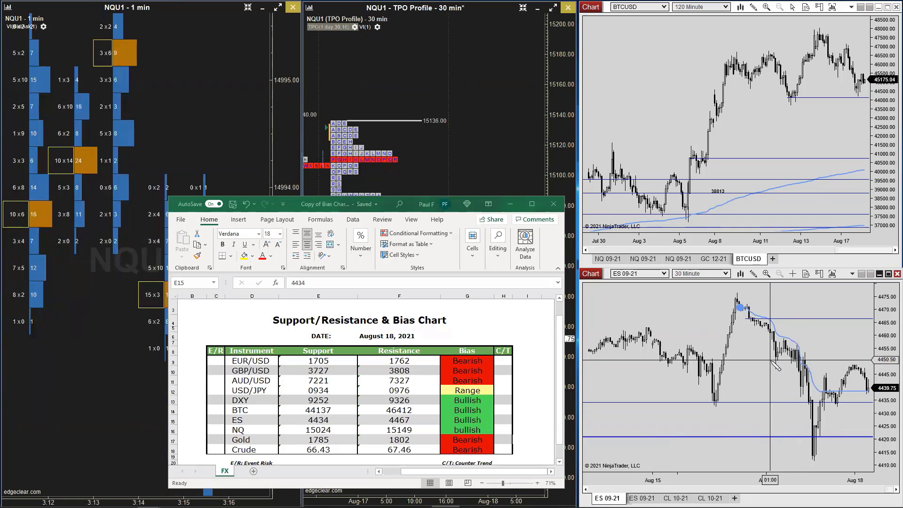
left_click(770, 361)
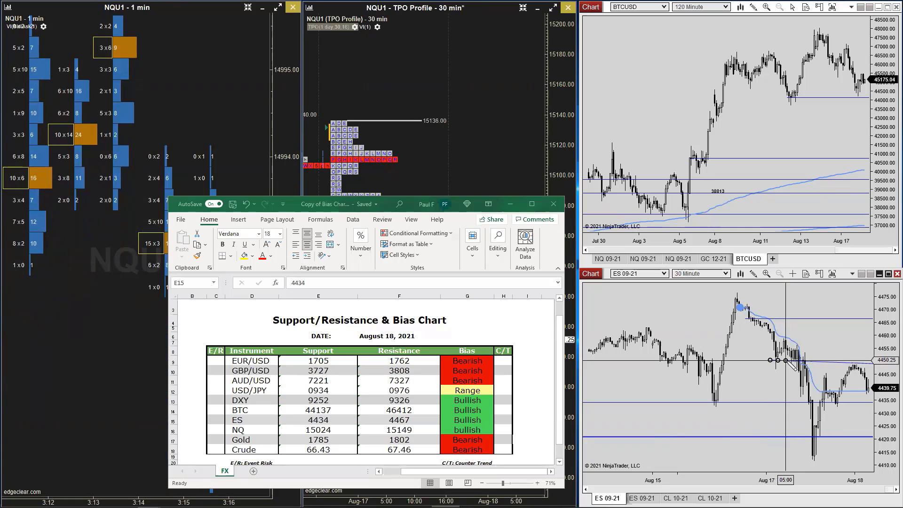
key("Escape")
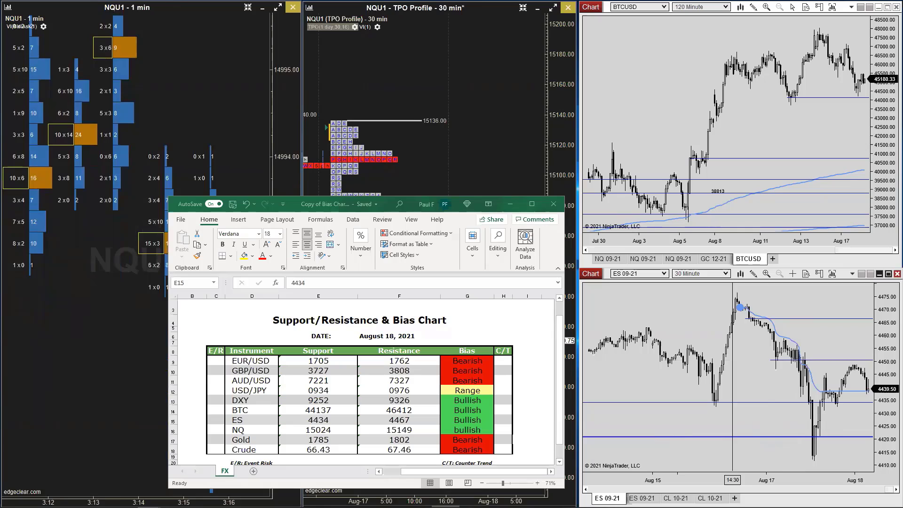
- Bring up the NQ 09-21 120-minute chart, and set the ES resistance in the Excel bias chart to 4451
mouse_move(789, 505)
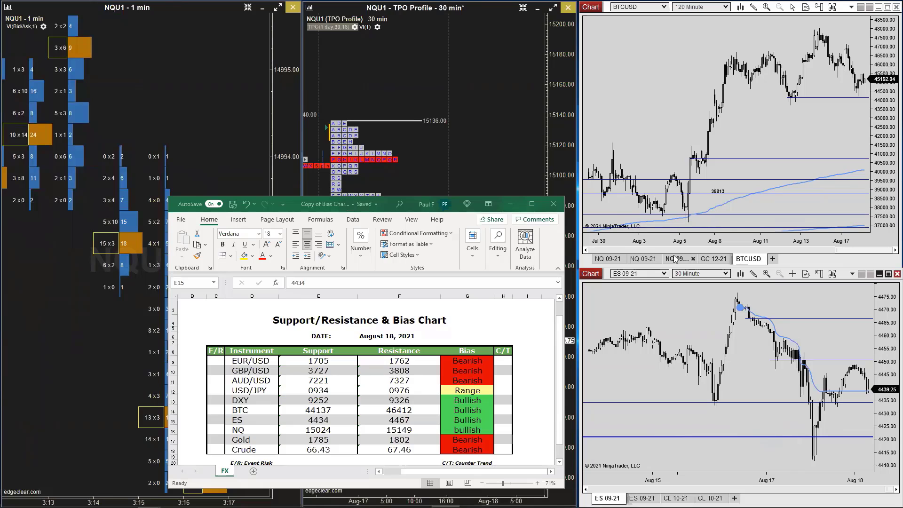
left_click(643, 259)
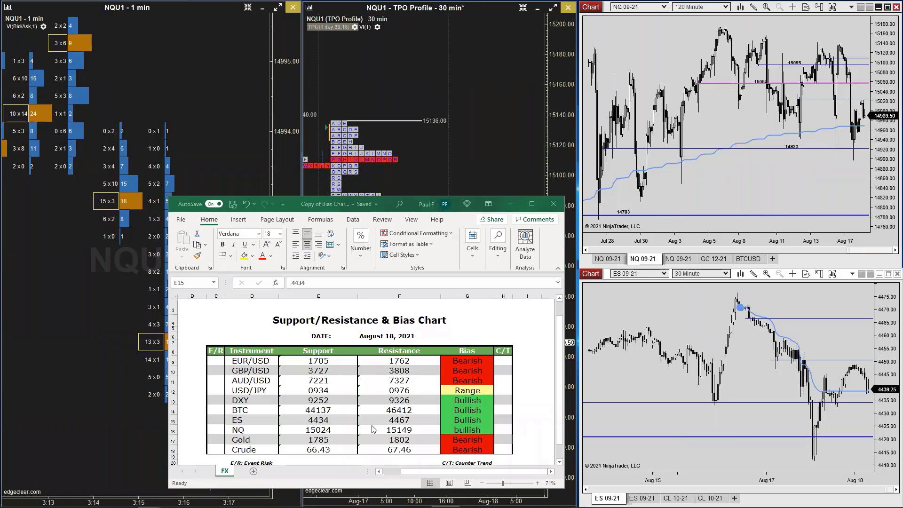
left_click(397, 419)
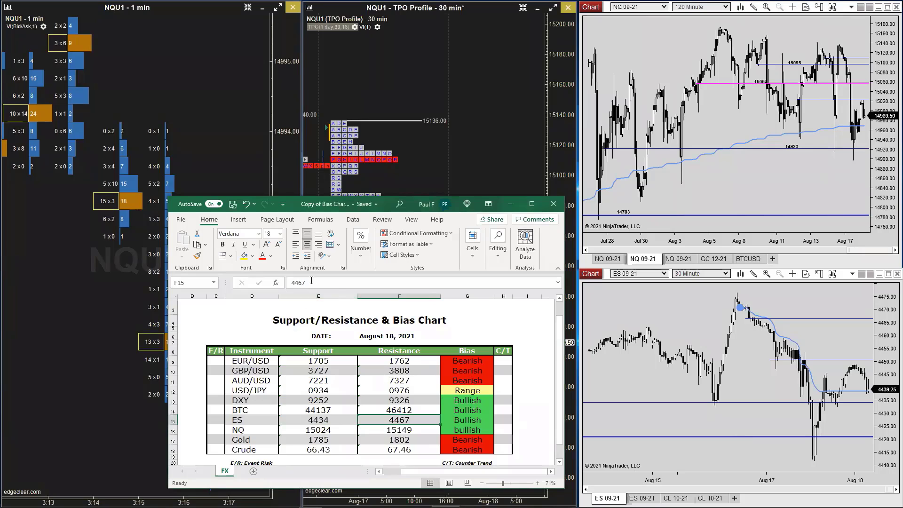
key("BackSpace")
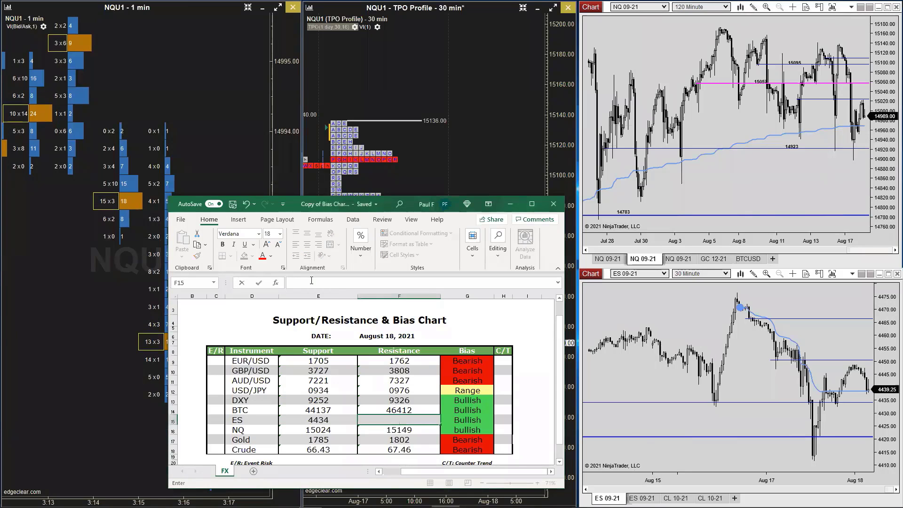
left_click(245, 203)
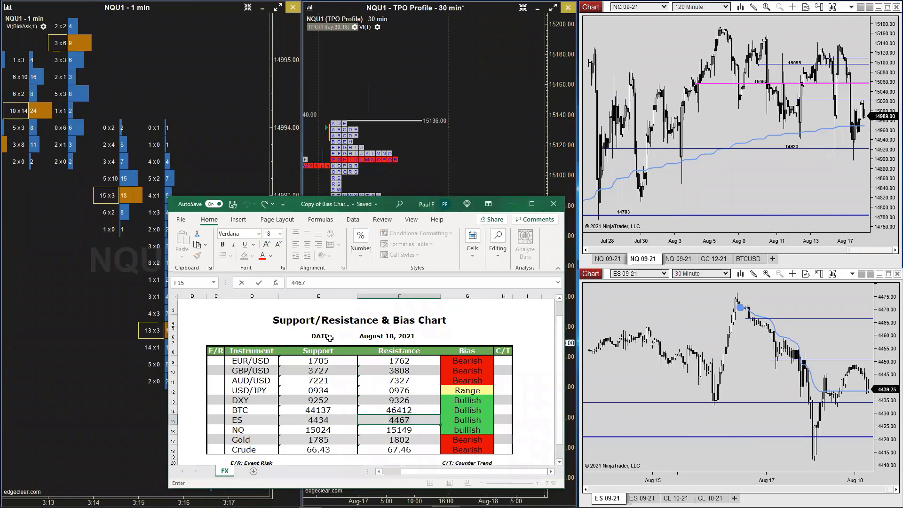
left_click(315, 283)
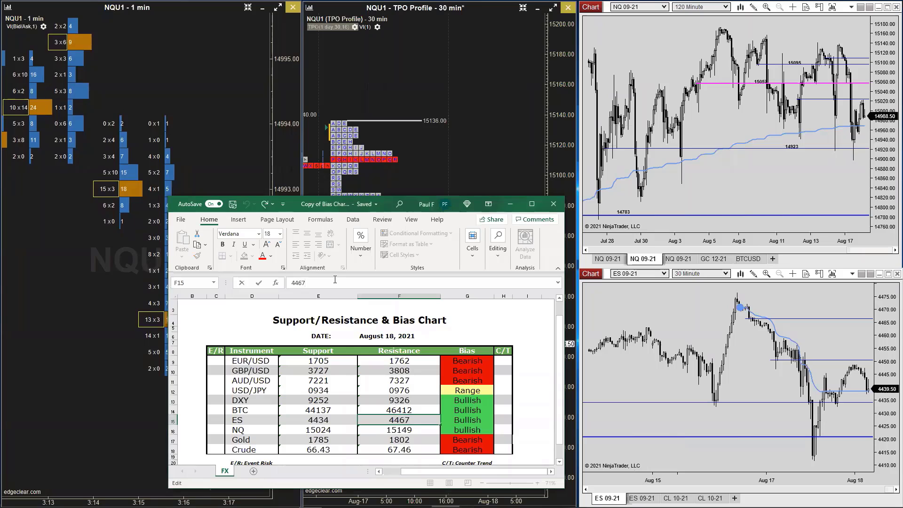
key("BackSpace")
key("BackSpace")
type("51")
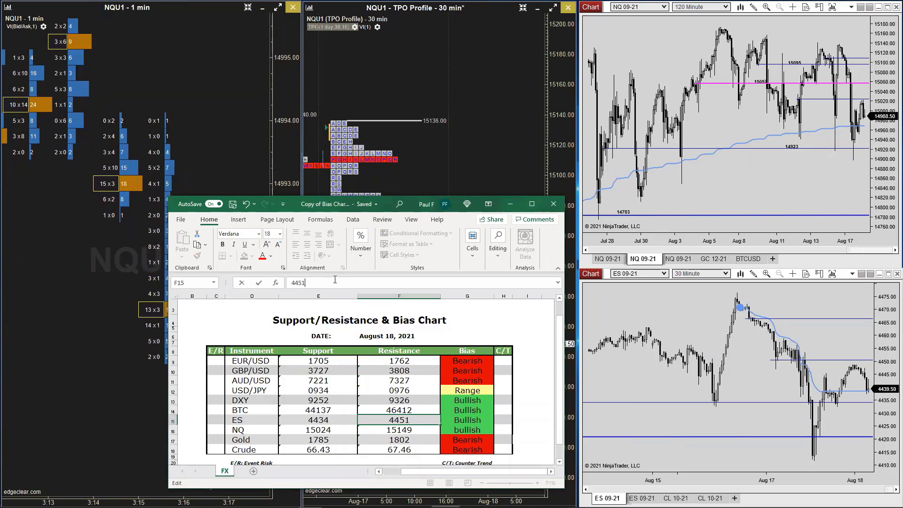
key("Return")
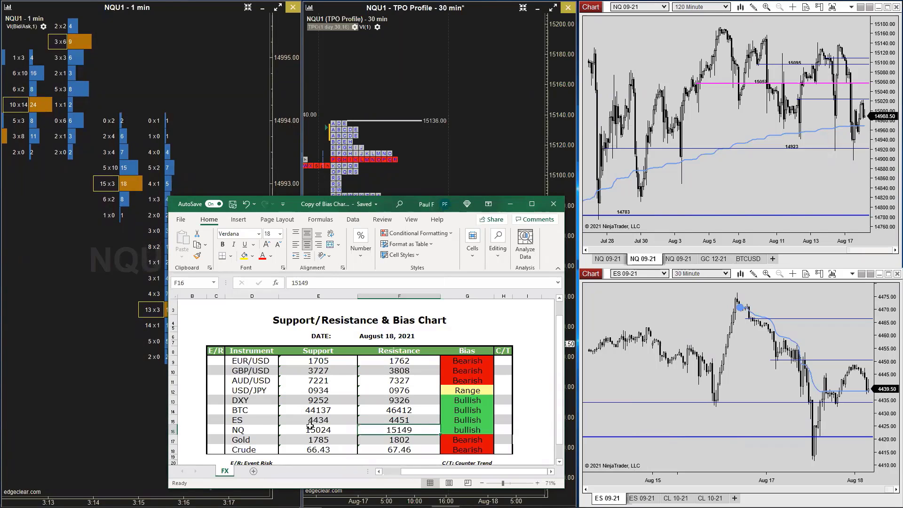
- Set the ES support in the bias chart to 4425
left_click(328, 419)
left_click(310, 283)
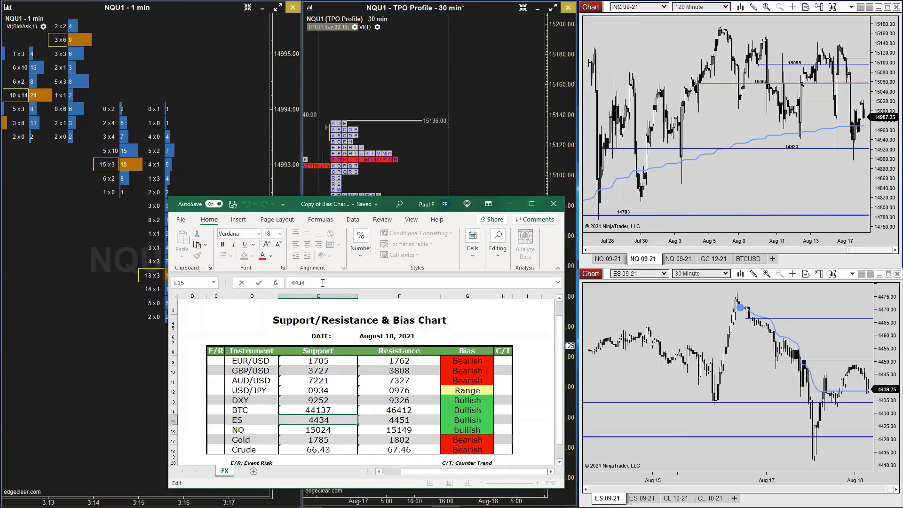
key("BackSpace")
key("BackSpace")
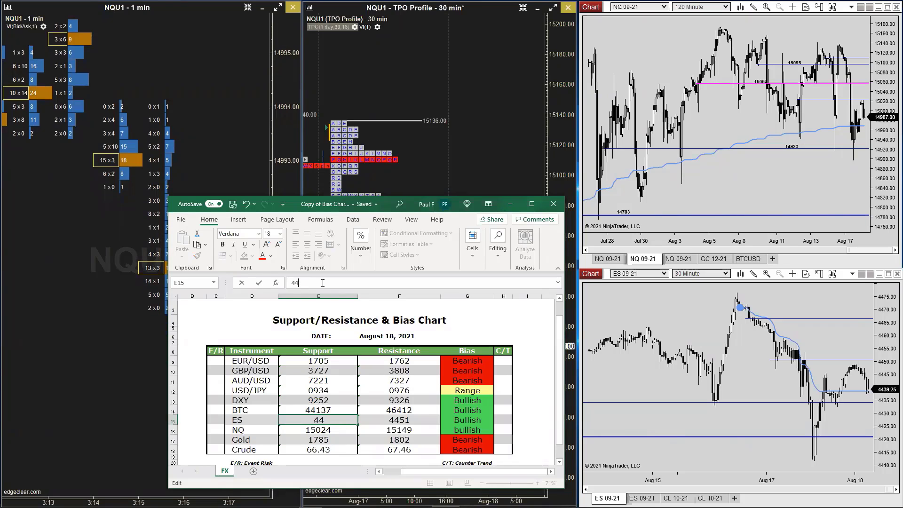
type("25")
key("Return")
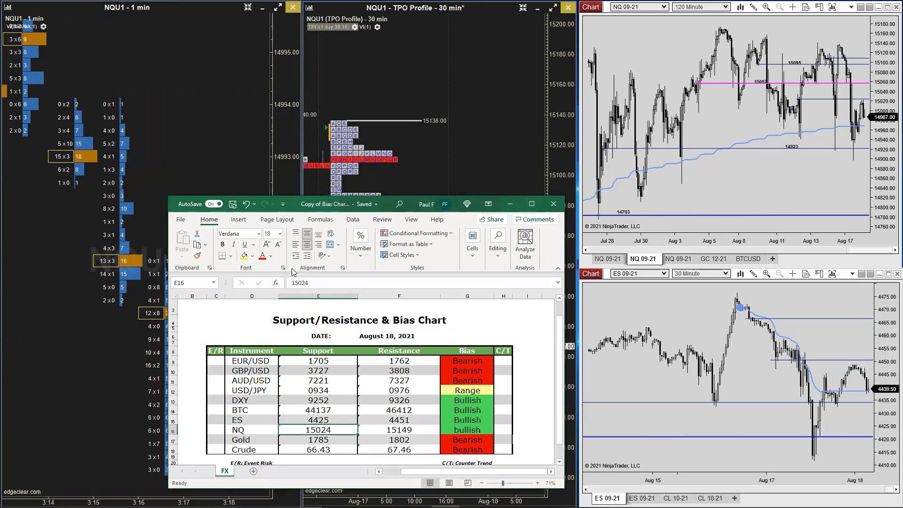
- Extend the ES support entry with a second level so it reads 4425/12
left_click(318, 421)
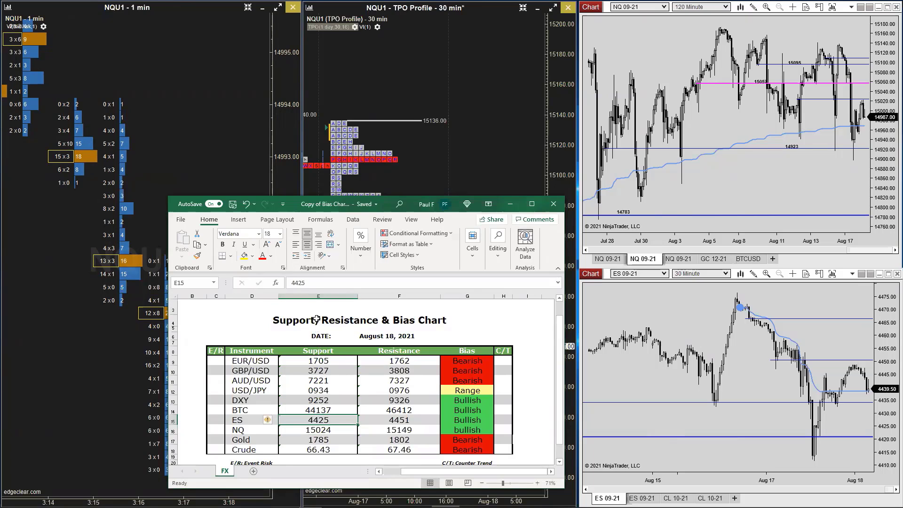
left_click(311, 282)
type("/")
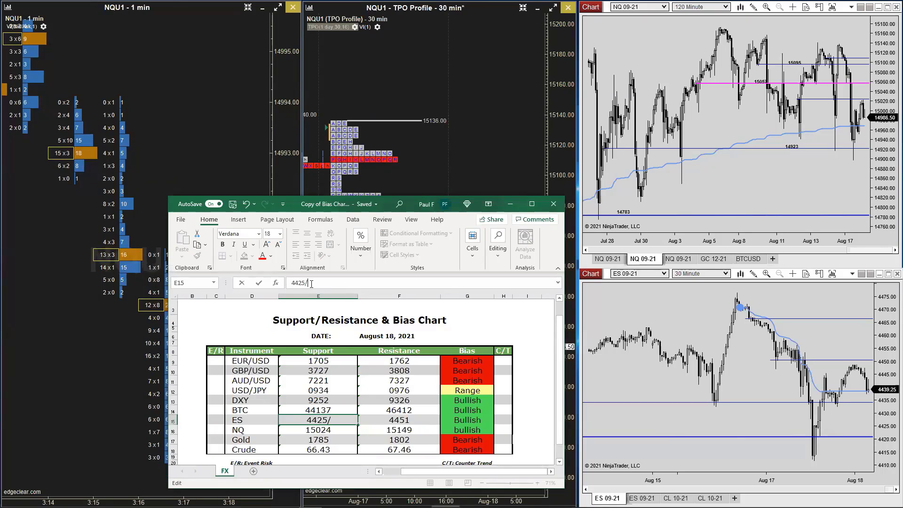
type("12")
key("Return")
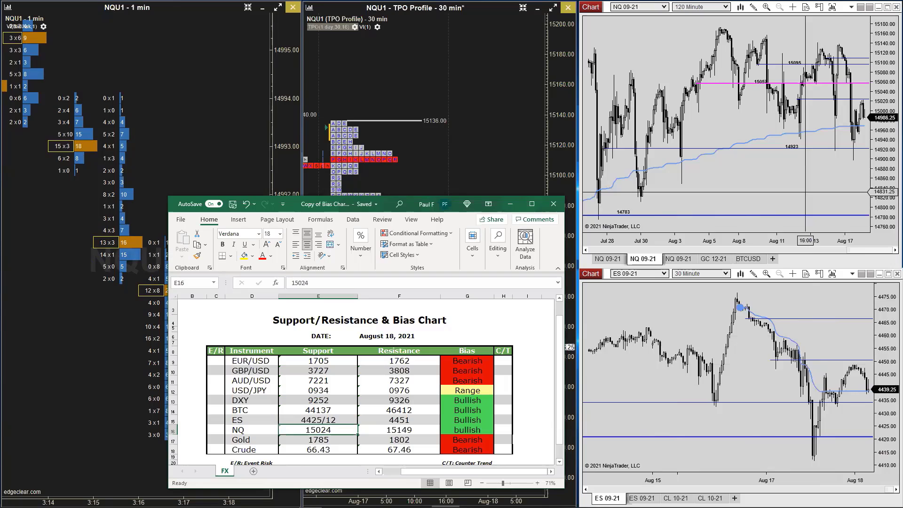
- Turn off the ES chart's crosshair, examine the levels on the NQ 09-21 daily chart, and return to the NQ 120-minute chart
left_click(756, 370)
middle_click(756, 367)
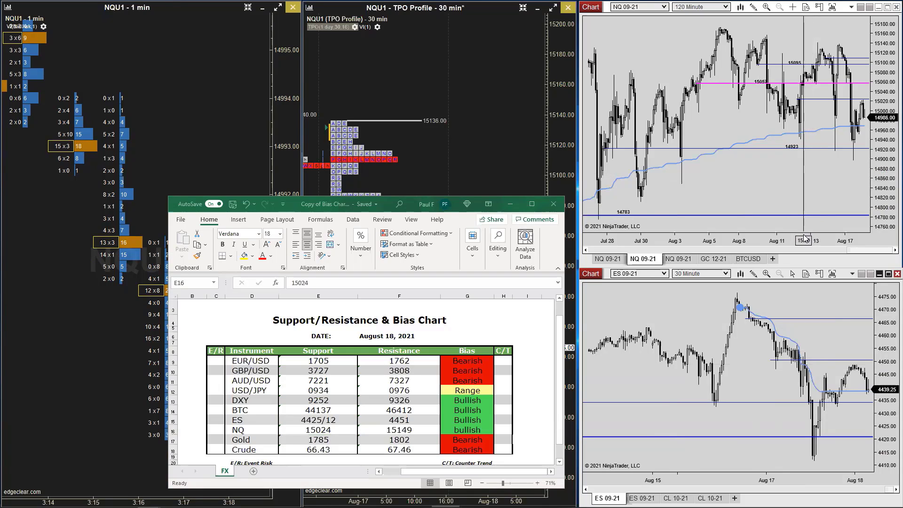
left_click(671, 259)
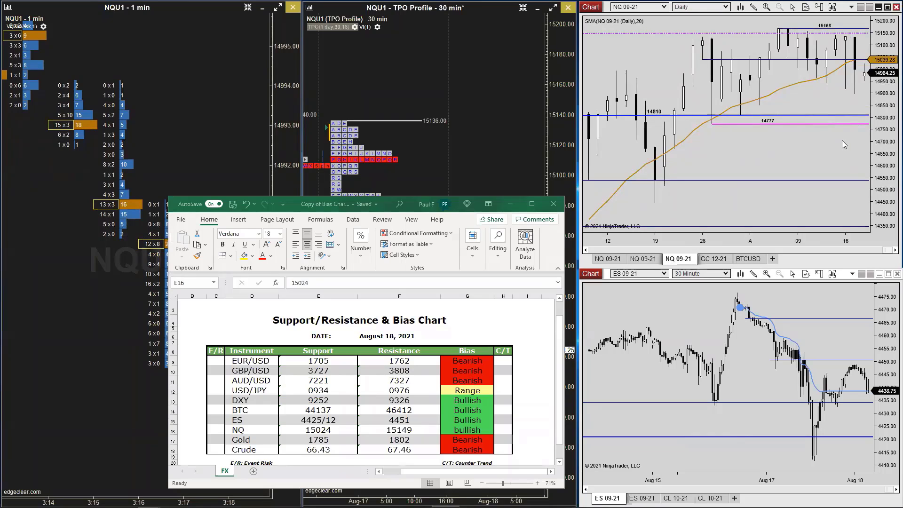
left_click(651, 258)
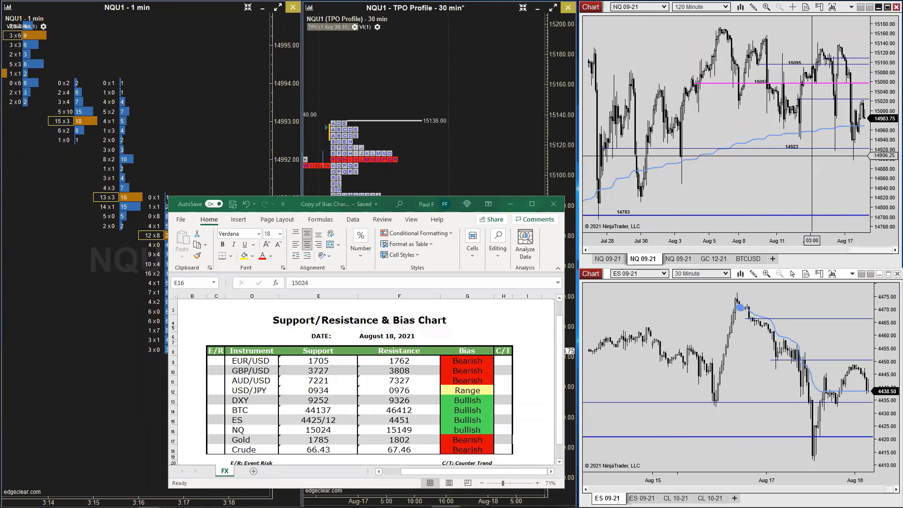
- Set the NQ support in the Excel bias chart to 14939, based on the recent lows of the NQ 120-minute chart
left_click_drag(816, 240, 860, 240)
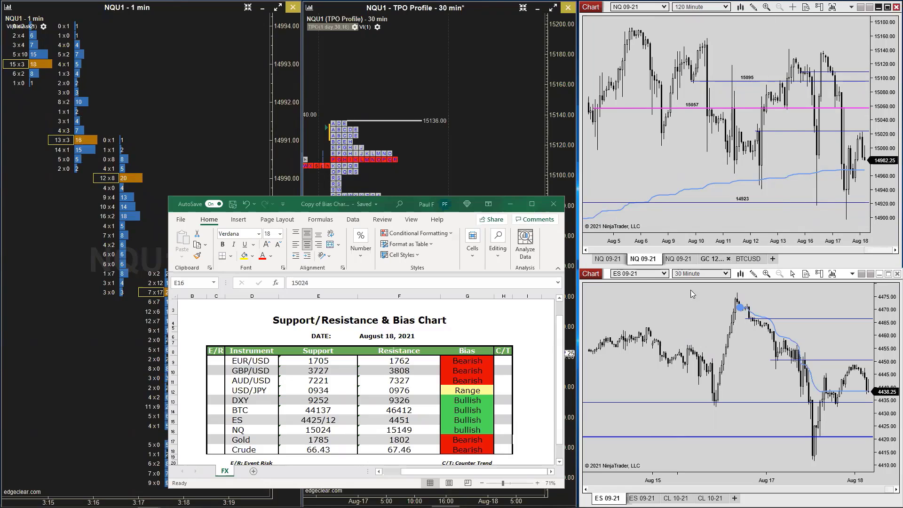
left_click(320, 430)
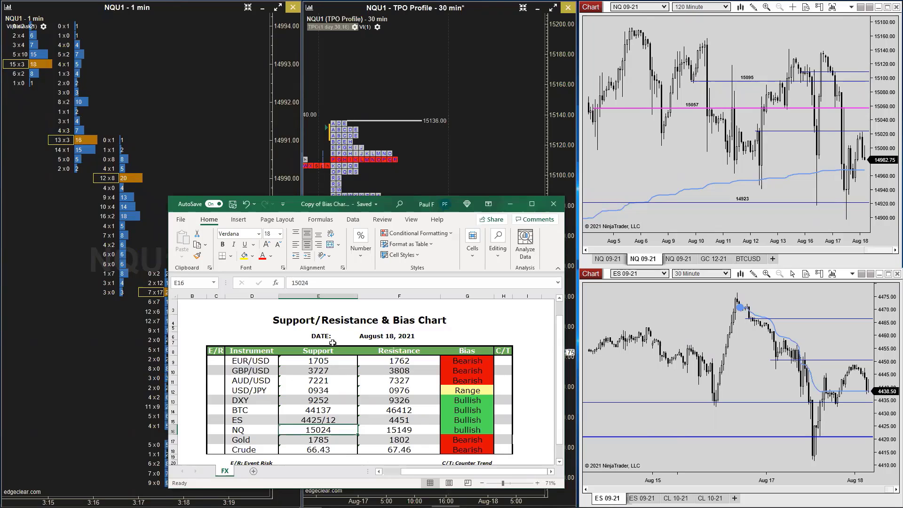
type("1")
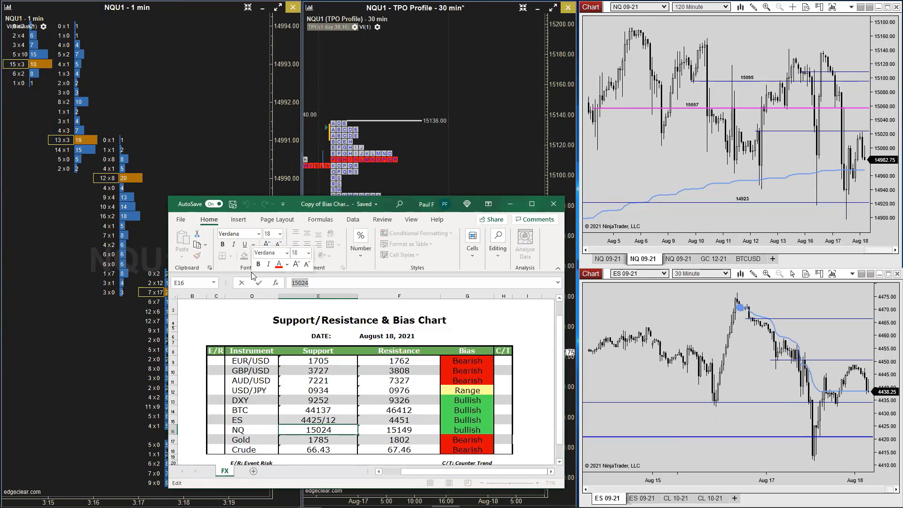
type("49")
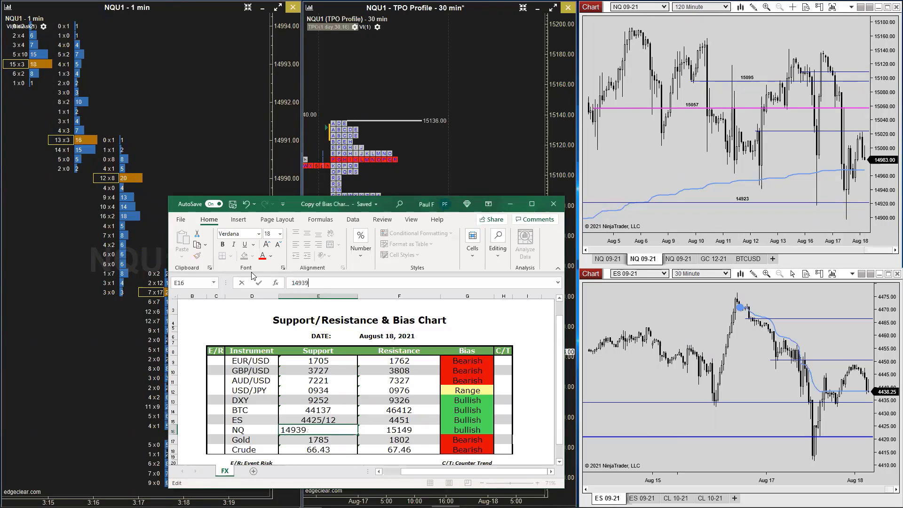
type("39")
key("Return")
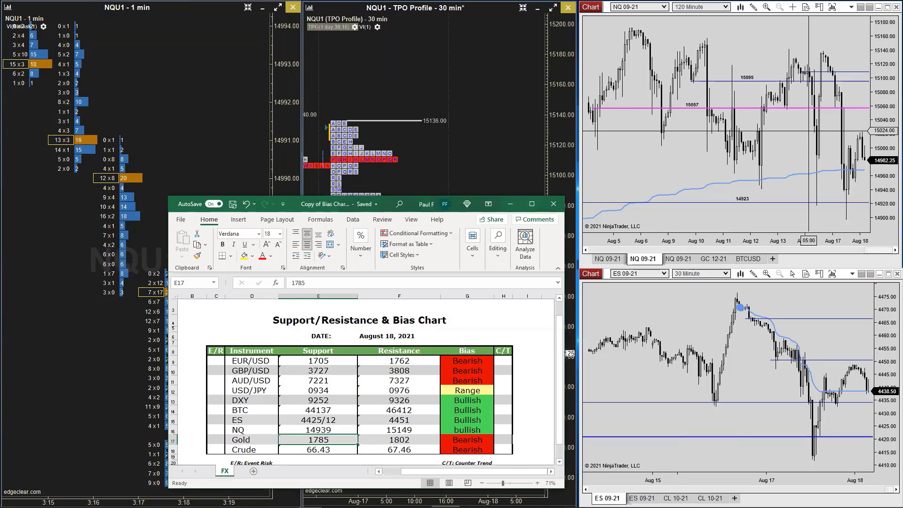
- Check the NQ 120-minute chart's price levels with the crosshair and set the NQ resistance in the bias chart to 15035
left_click(809, 131)
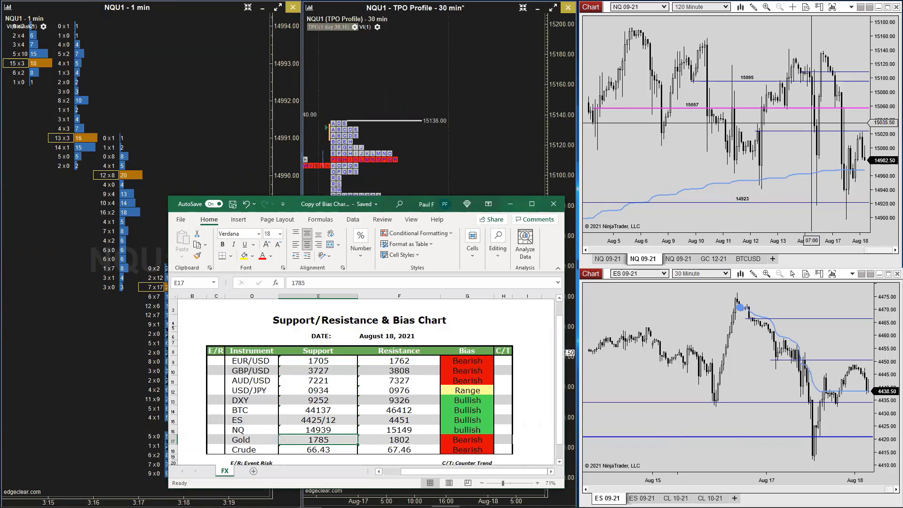
key("Up")
key("Right")
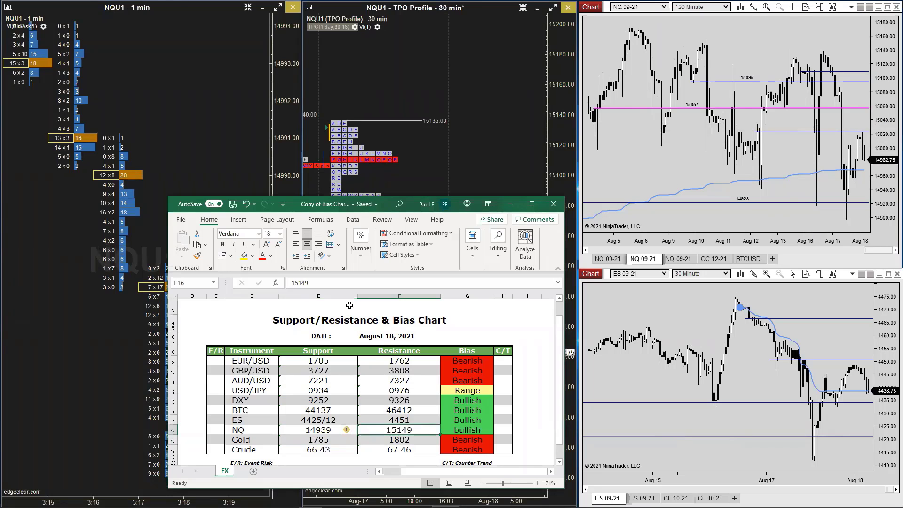
type("15")
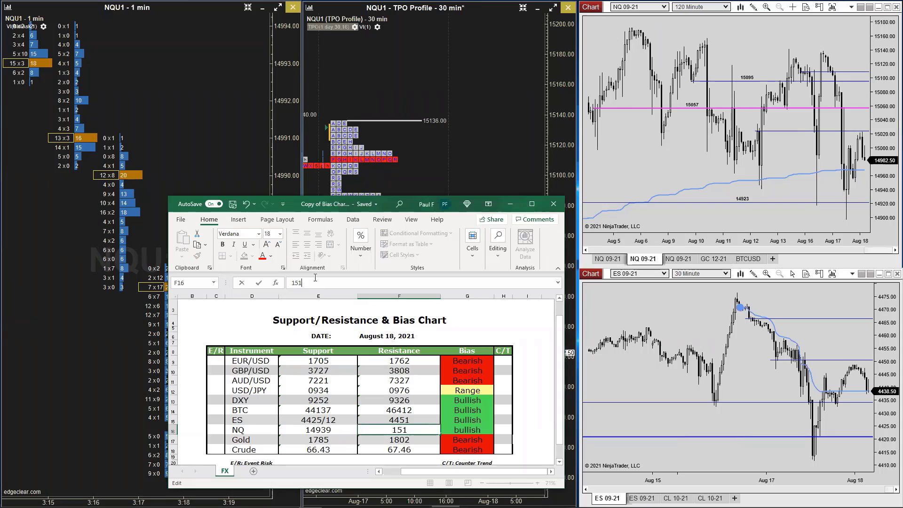
type("035")
key("Return")
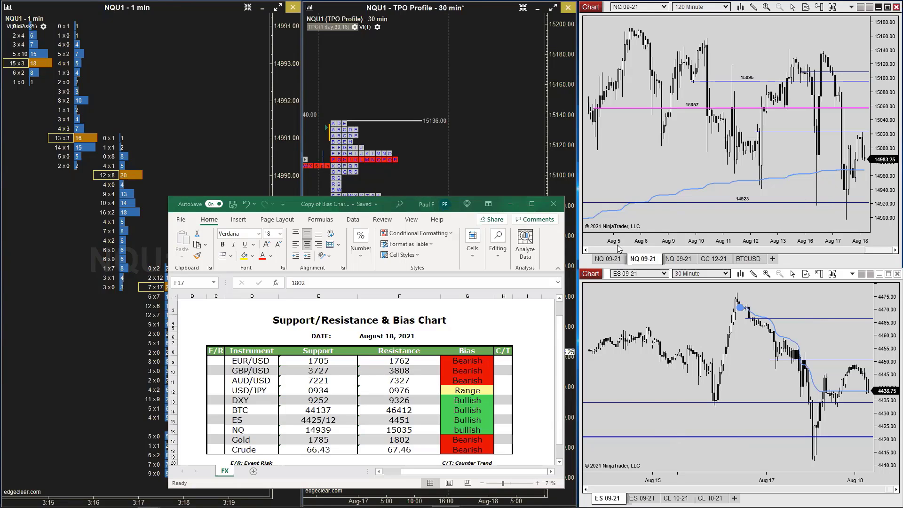
- Bring up the GC 12-21 120-minute chart, and set the Gold resistance in the bias chart to 1795
left_click(711, 259)
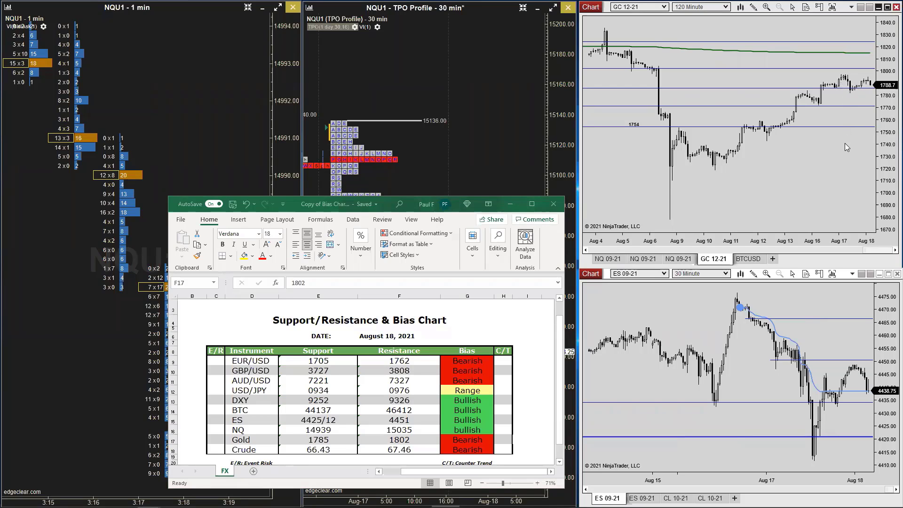
left_click_drag(783, 238, 743, 237)
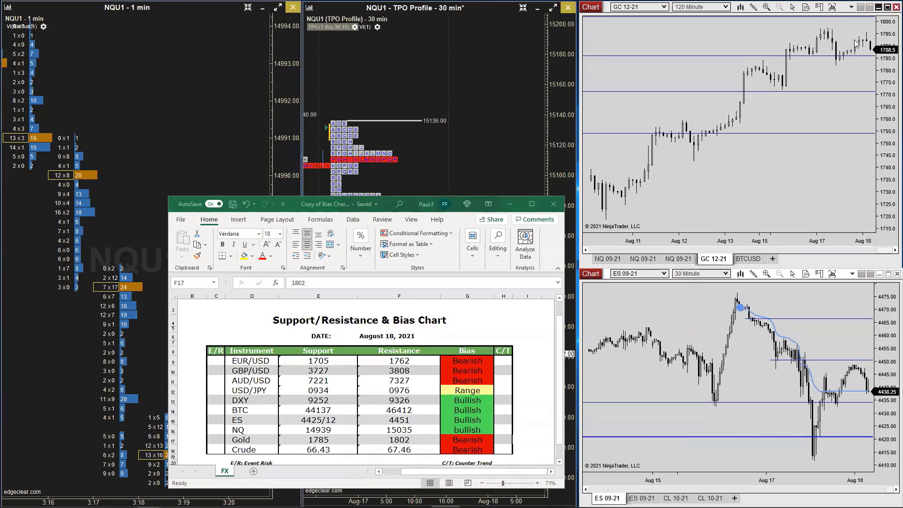
left_click(404, 440)
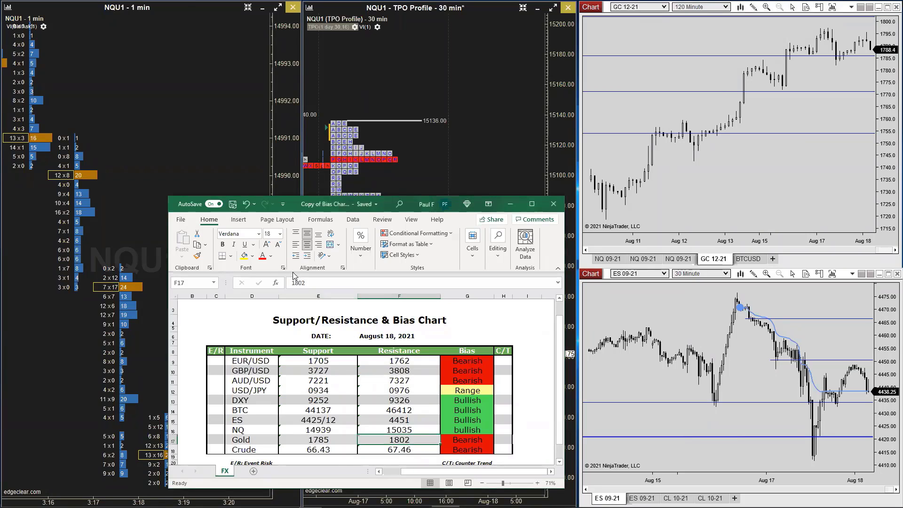
double_click(304, 283)
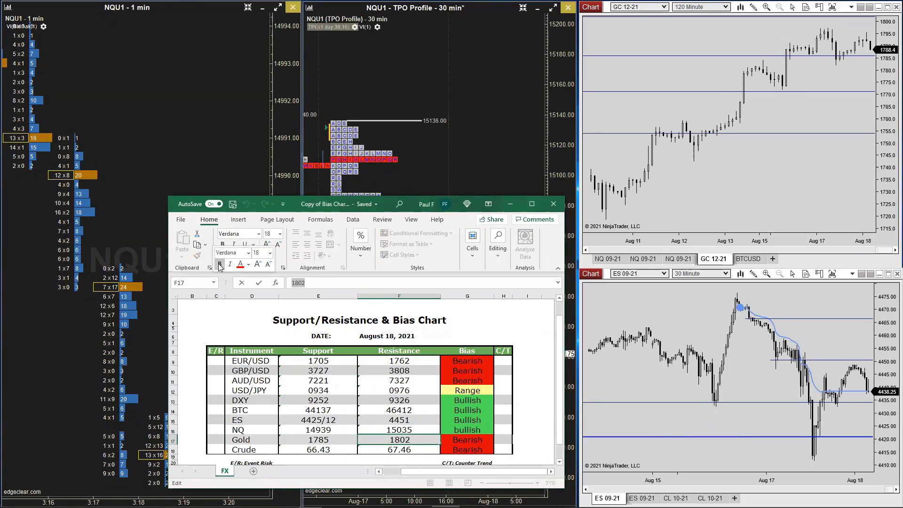
type("1795")
key("Return")
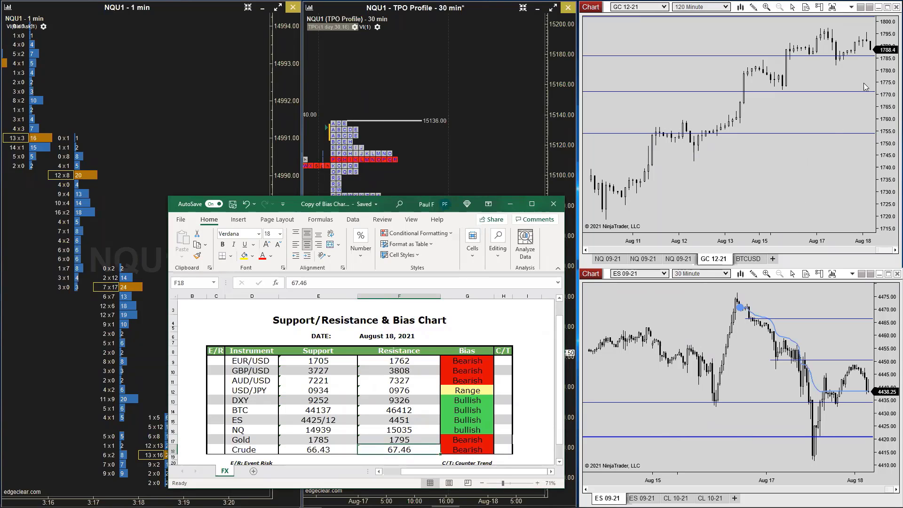
- Set the Gold support in the bias chart to 1778
left_click(853, 71)
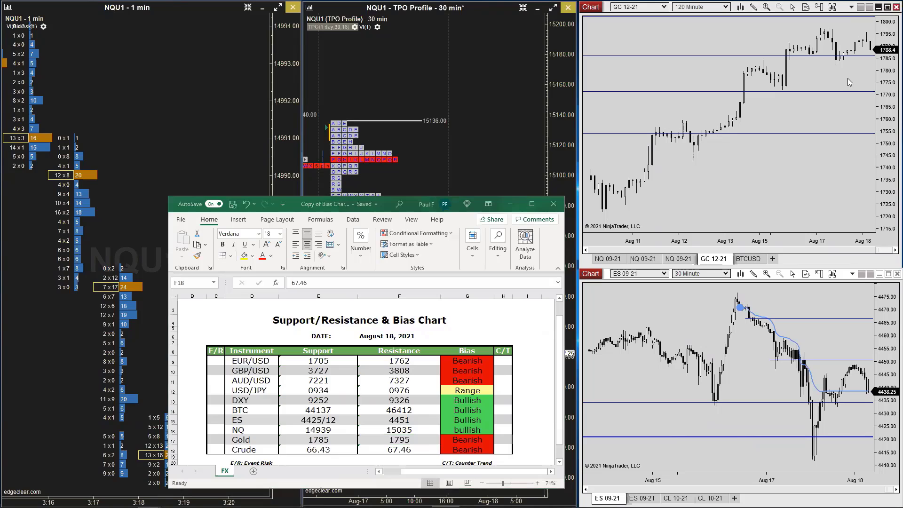
middle_click(848, 76)
left_click(327, 440)
key("F2")
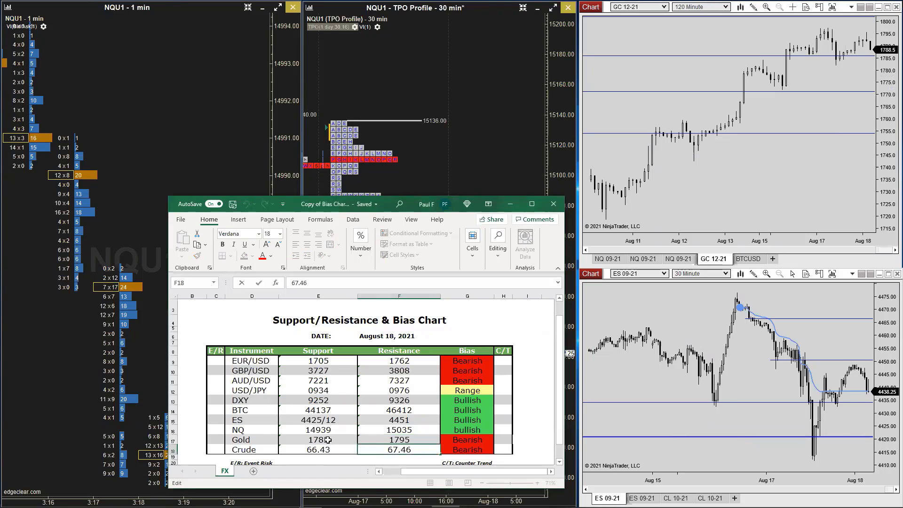
left_click(327, 440)
left_click(315, 282)
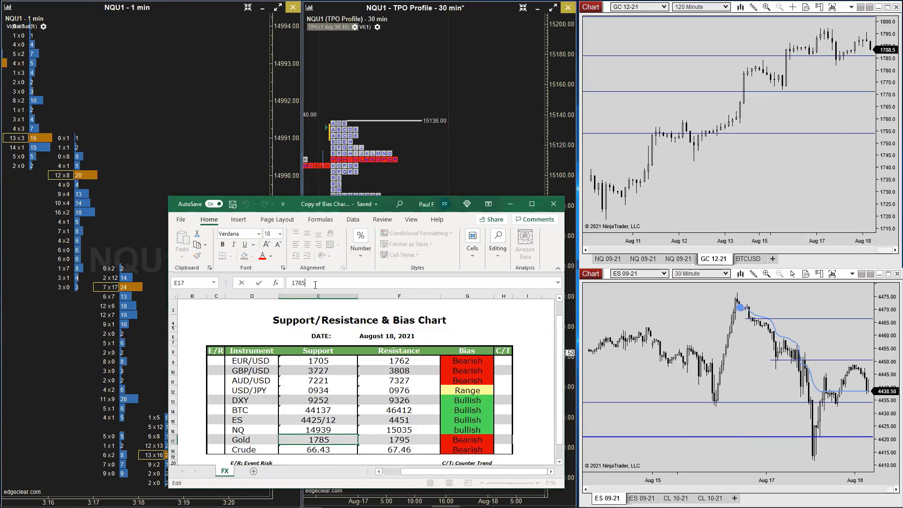
key("BackSpace")
key("BackSpace")
type("78")
key("Return")
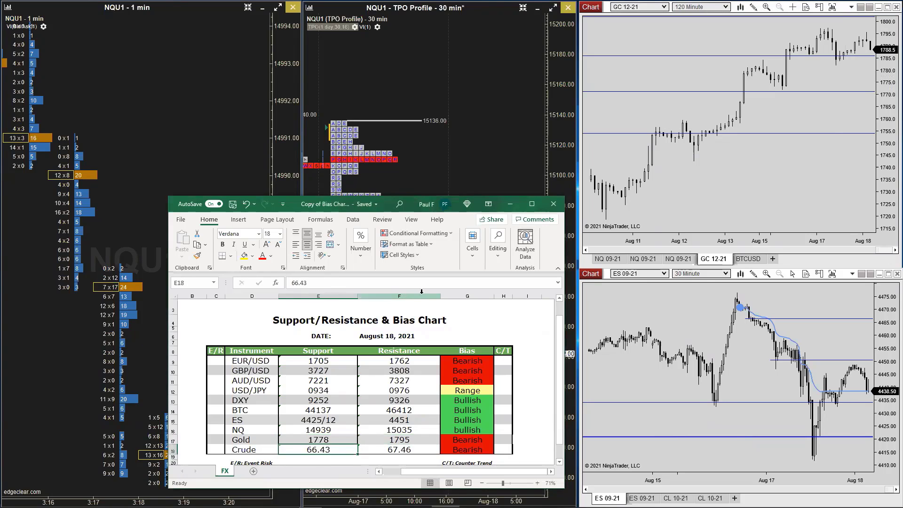
- Bring up the CL 10-21 120-minute chart, read its recent low with the crosshair, and set the Crude support to 66.21
left_click(728, 163)
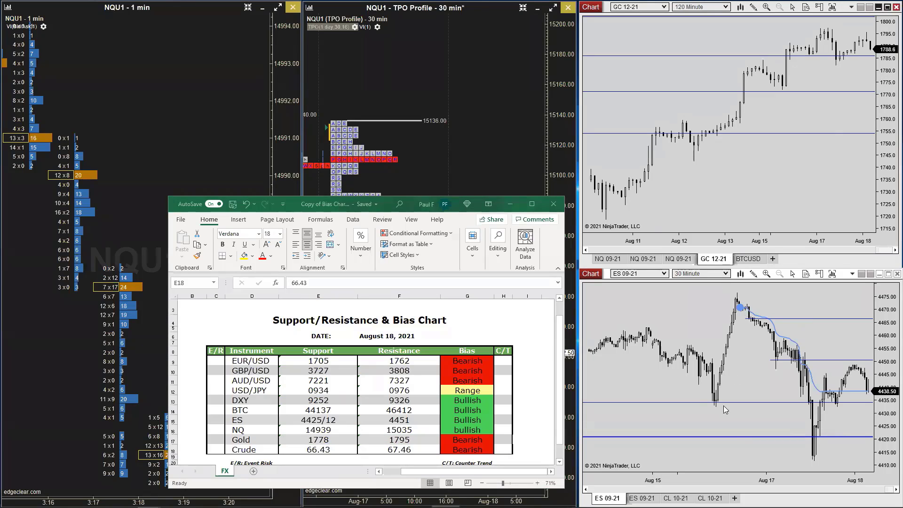
left_click(709, 497)
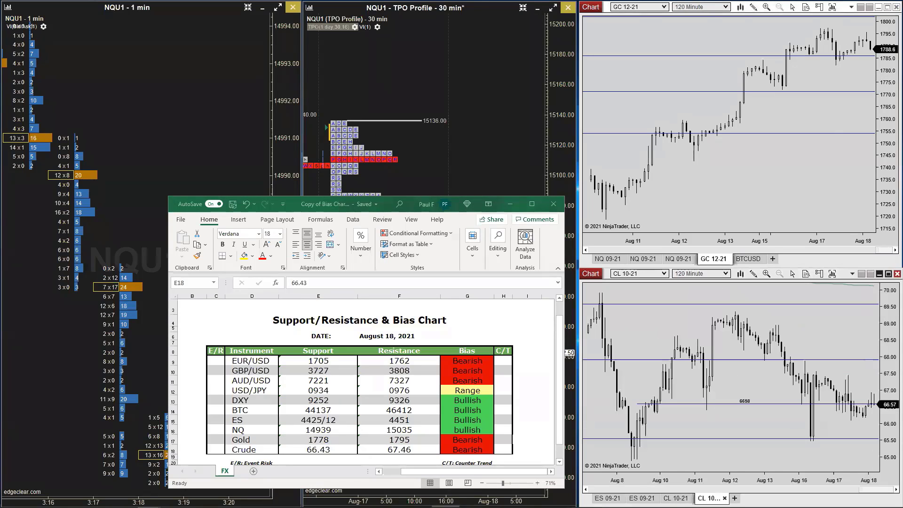
middle_click(853, 428)
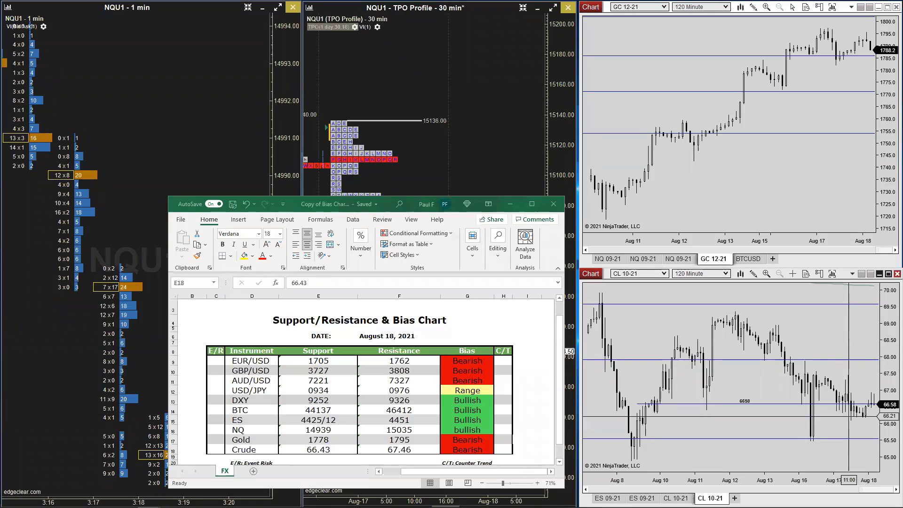
left_click(325, 453)
left_click(320, 285)
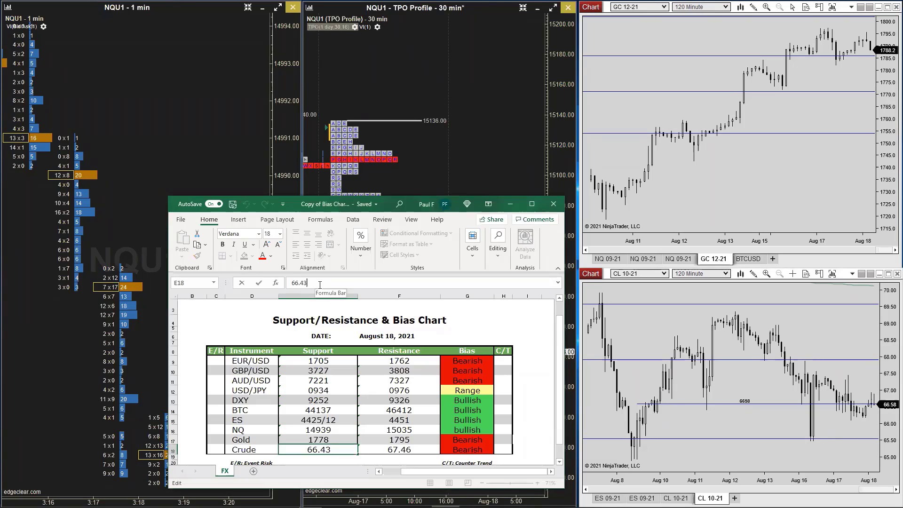
key("BackSpace")
key("BackSpace")
type("21")
key("Return")
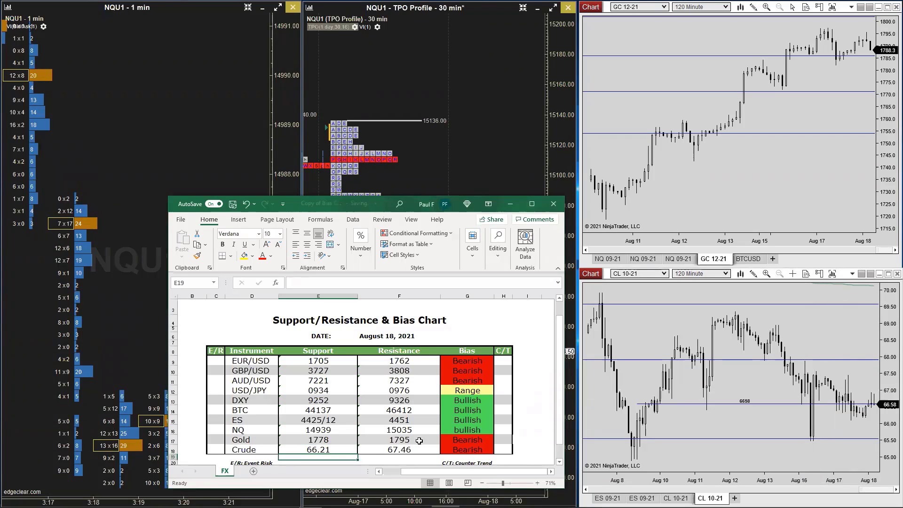
- Set the Crude resistance in the bias chart to 67.08, and return to the NQ 09-21 120-minute chart
key("Up")
key("Right")
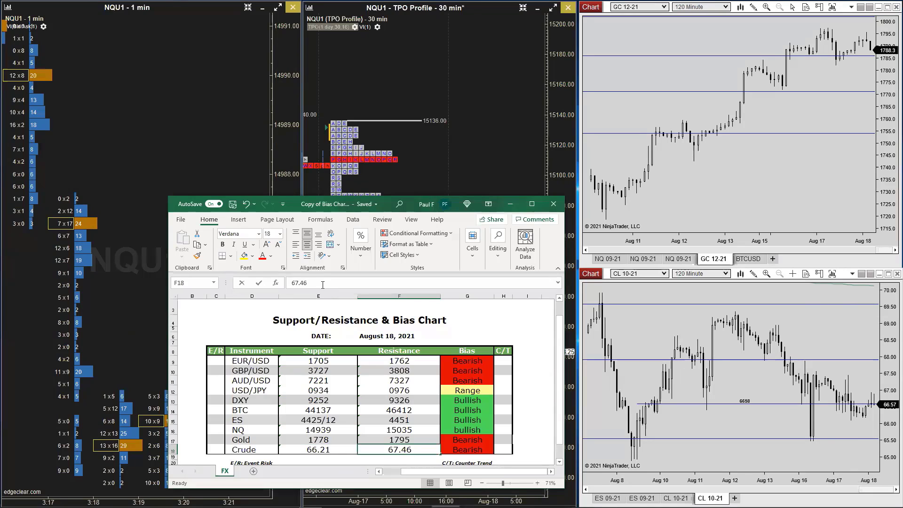
left_click(323, 285)
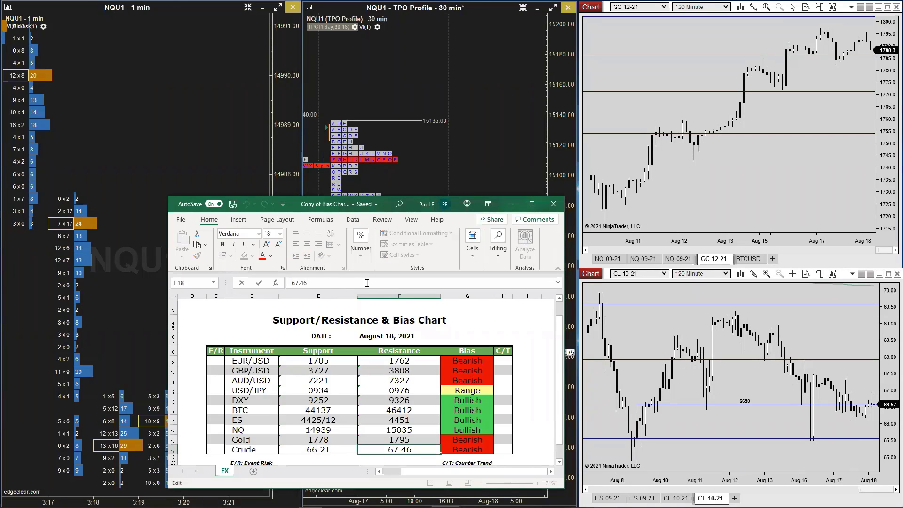
left_click(395, 446)
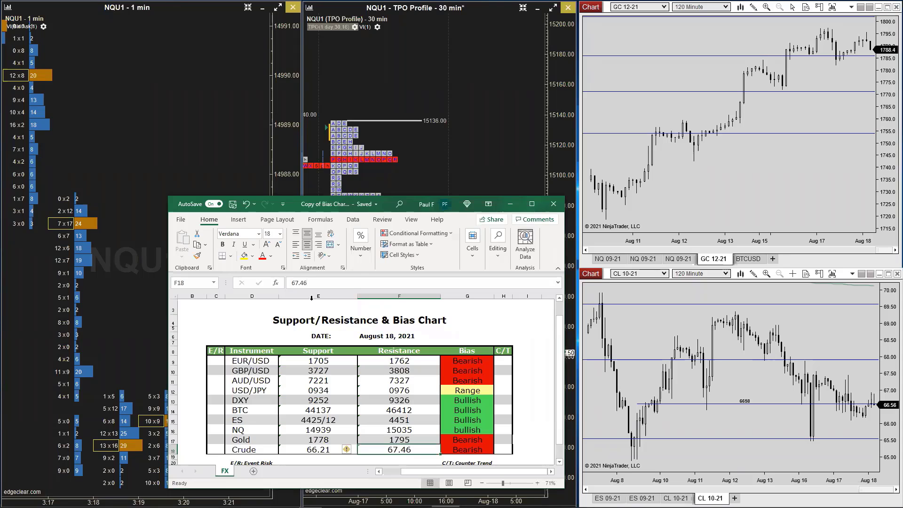
left_click(310, 283)
key("BackSpace")
key("BackSpace")
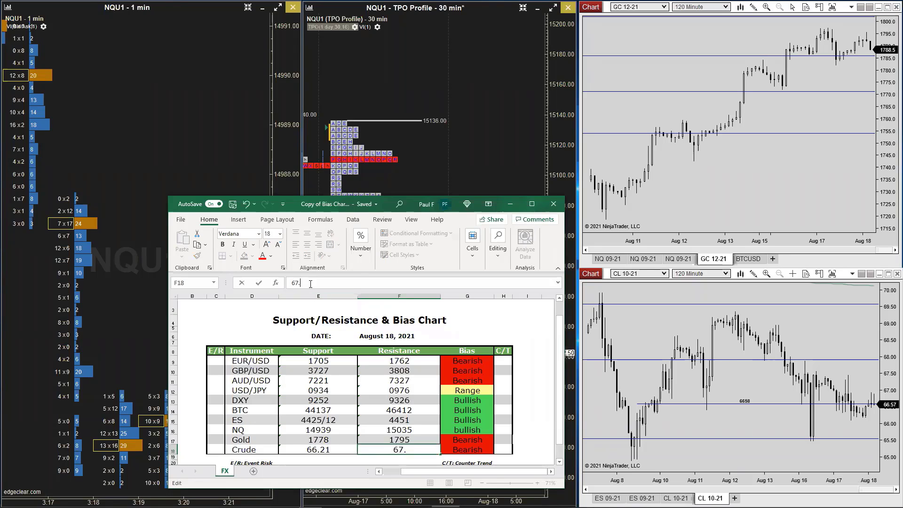
type("08")
key("Return")
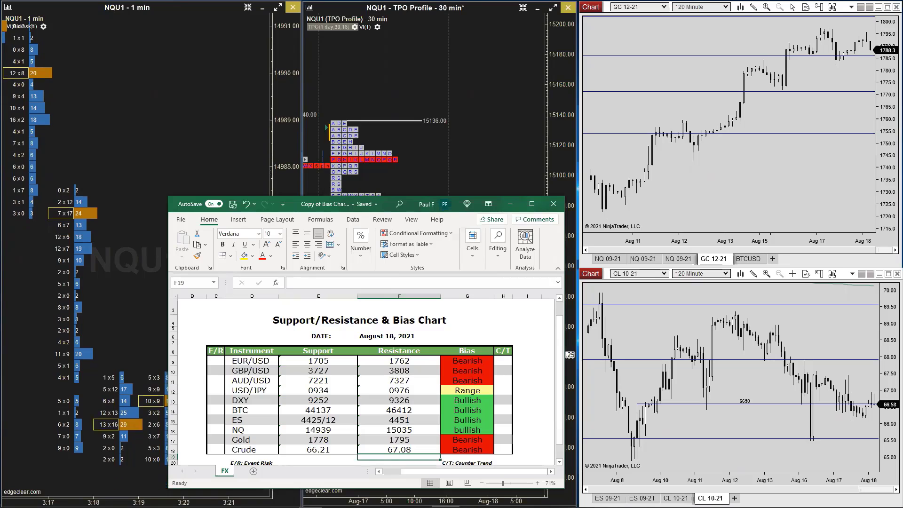
left_click(647, 257)
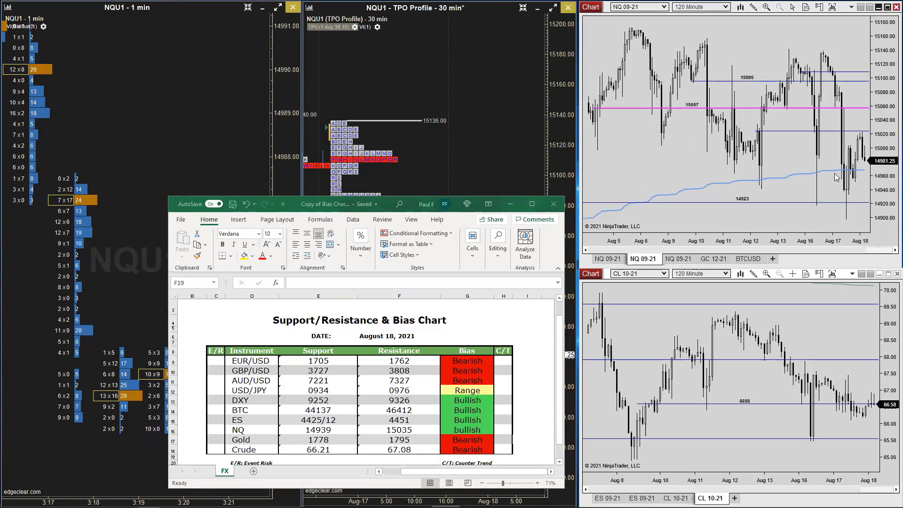